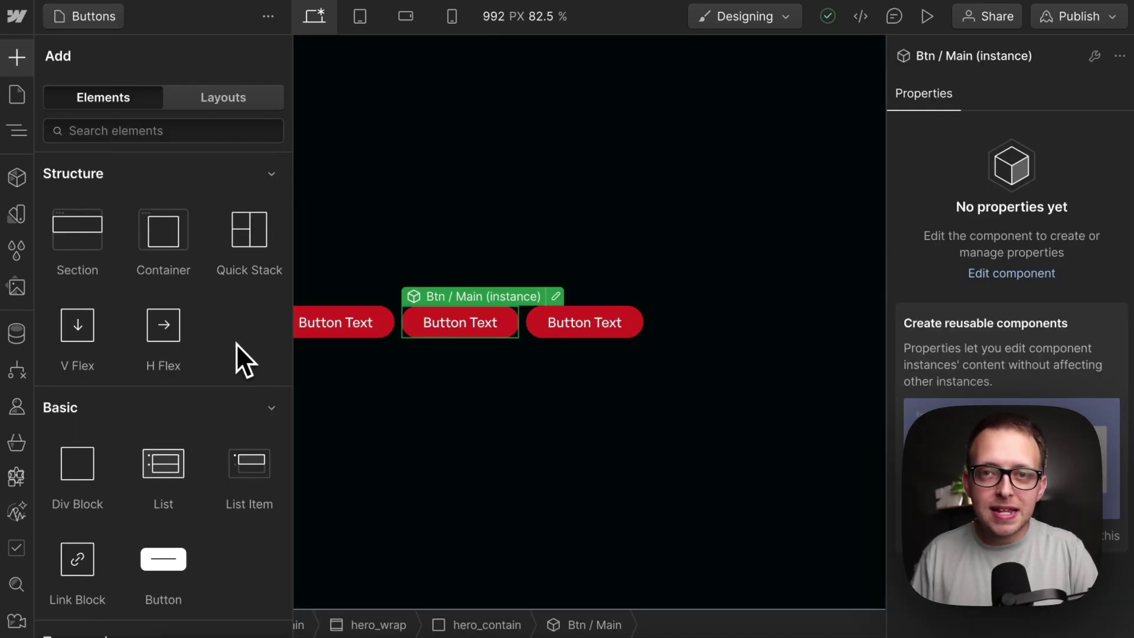
Add a Slot inside the Btn / Main button and give it the btn_main_icon class
click(555, 297)
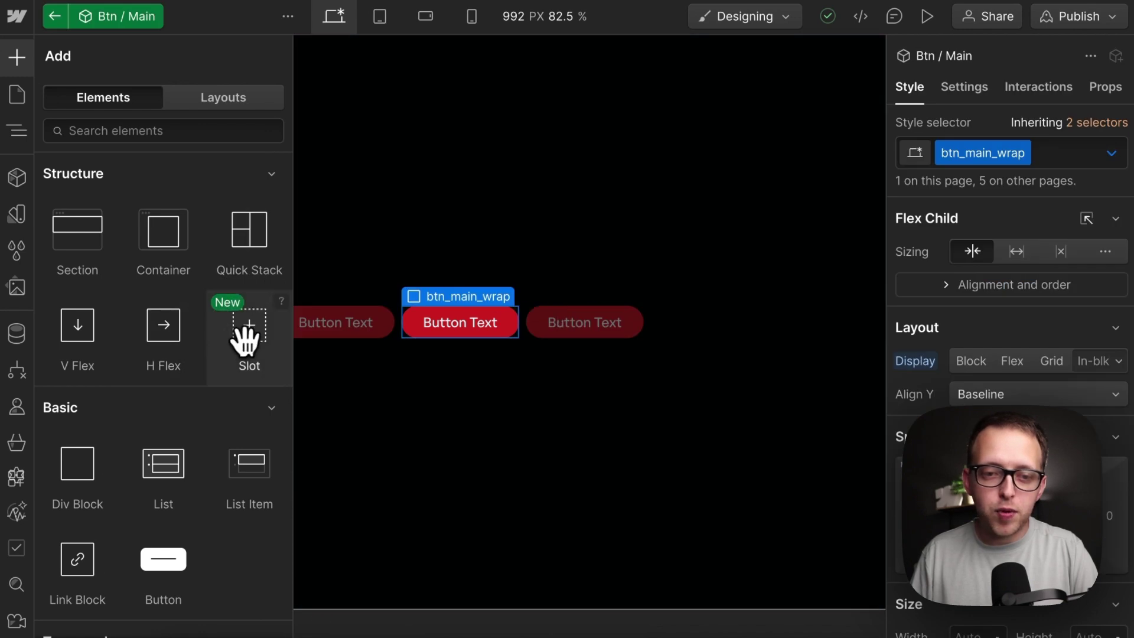
drag(248, 340, 496, 319)
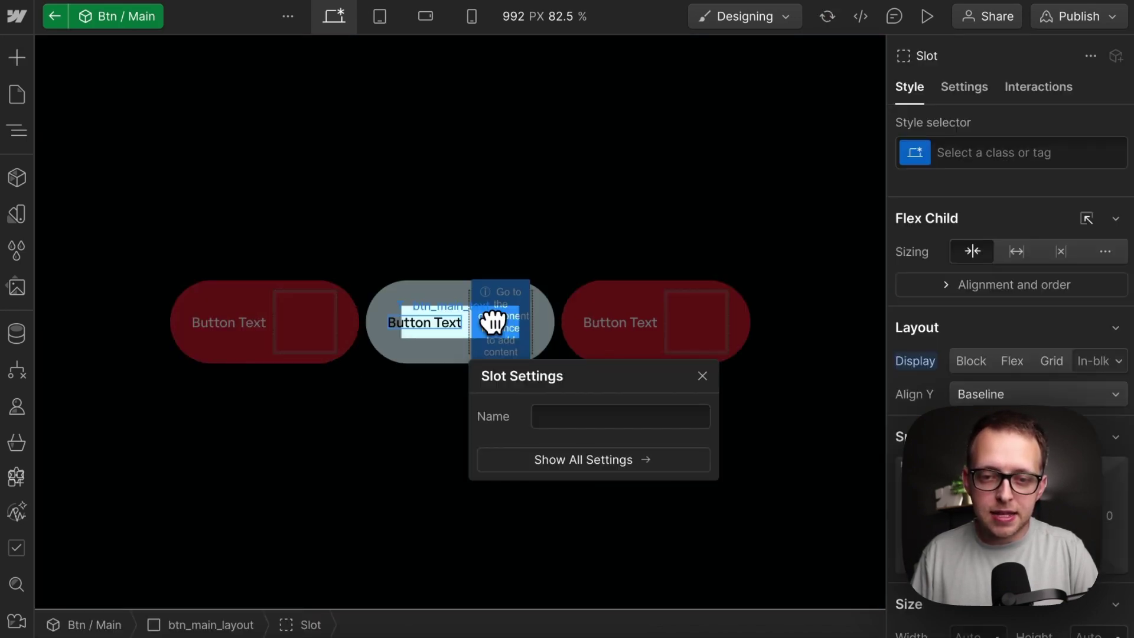
click(987, 152)
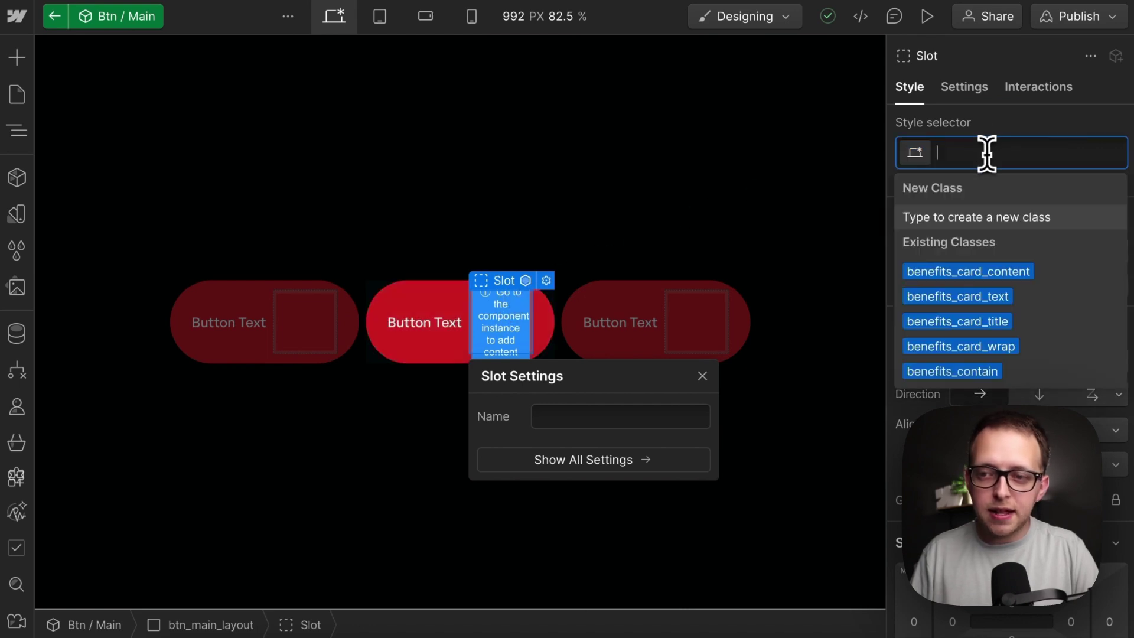
text(btn_main_icon)
key(Return)
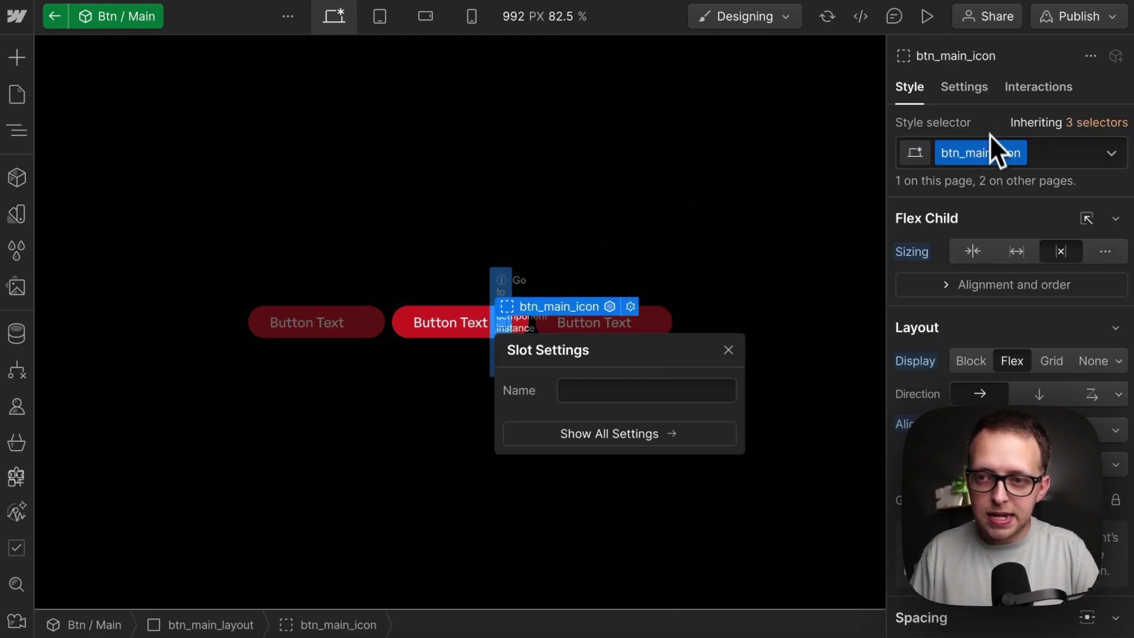
Keep the new slot's tag set to Div
click(973, 89)
click(994, 168)
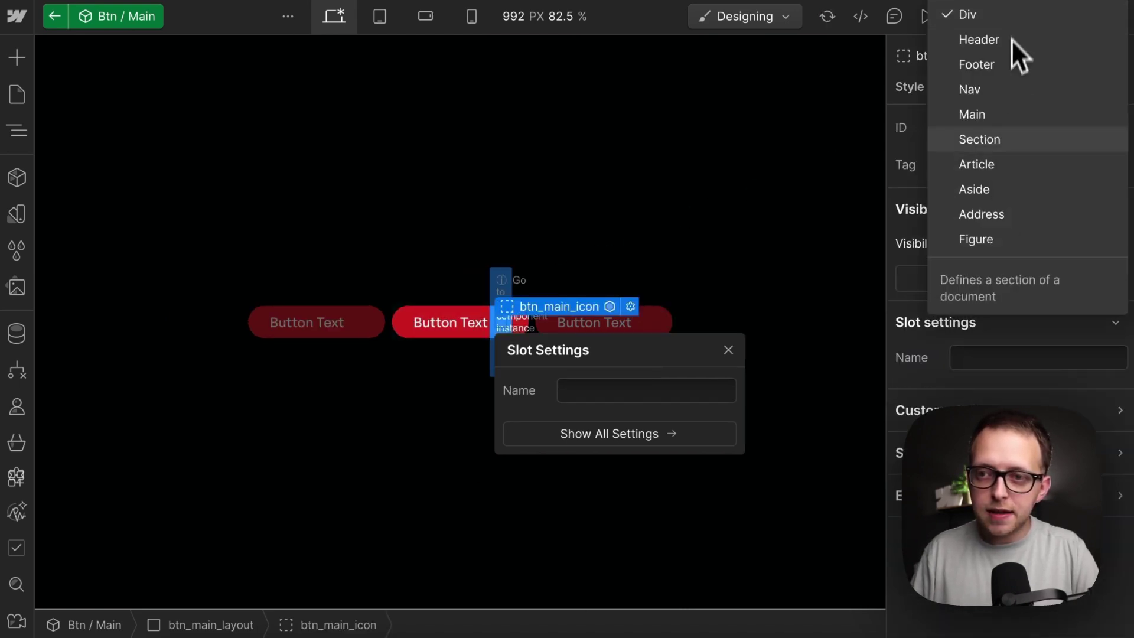
click(1010, 16)
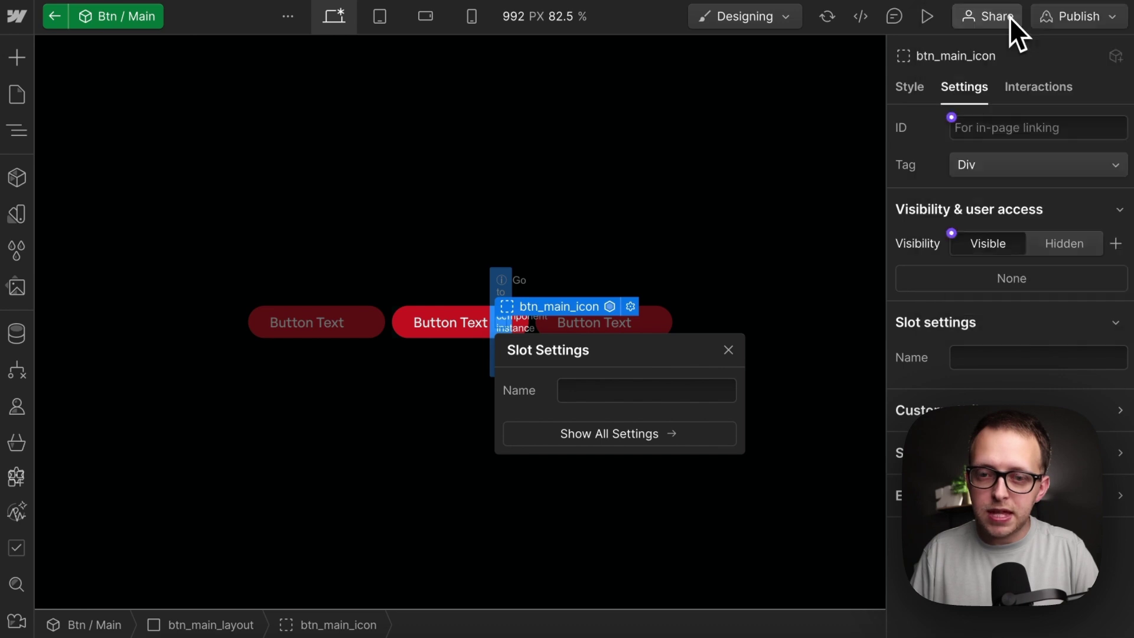
Rename the button component's slot property to Icon Slot
click(400, 321)
click(1099, 88)
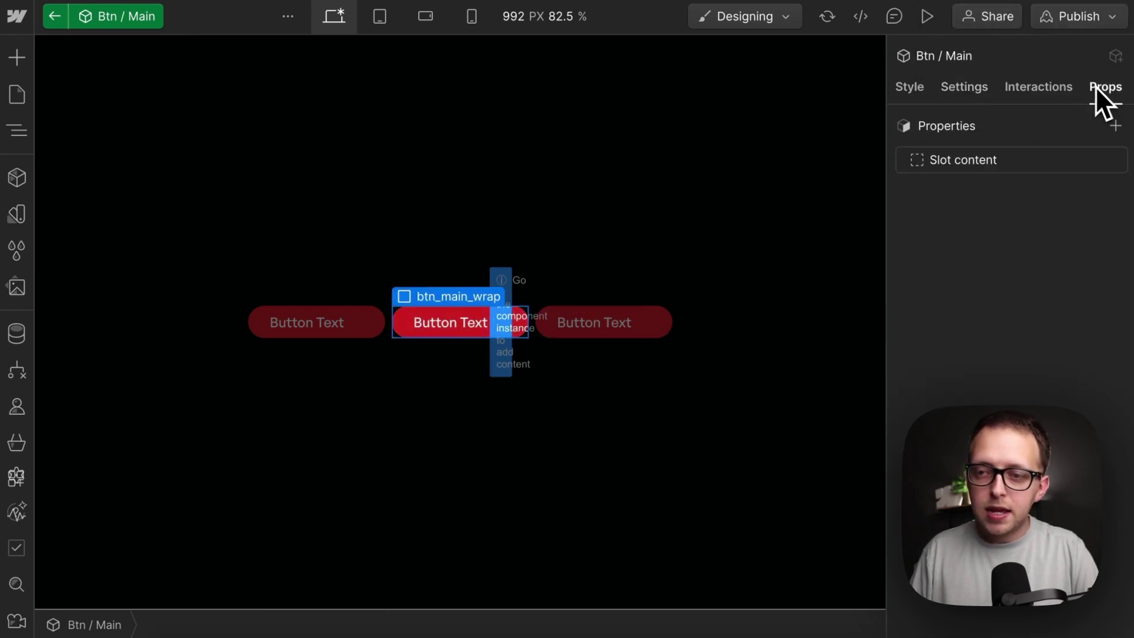
click(976, 171)
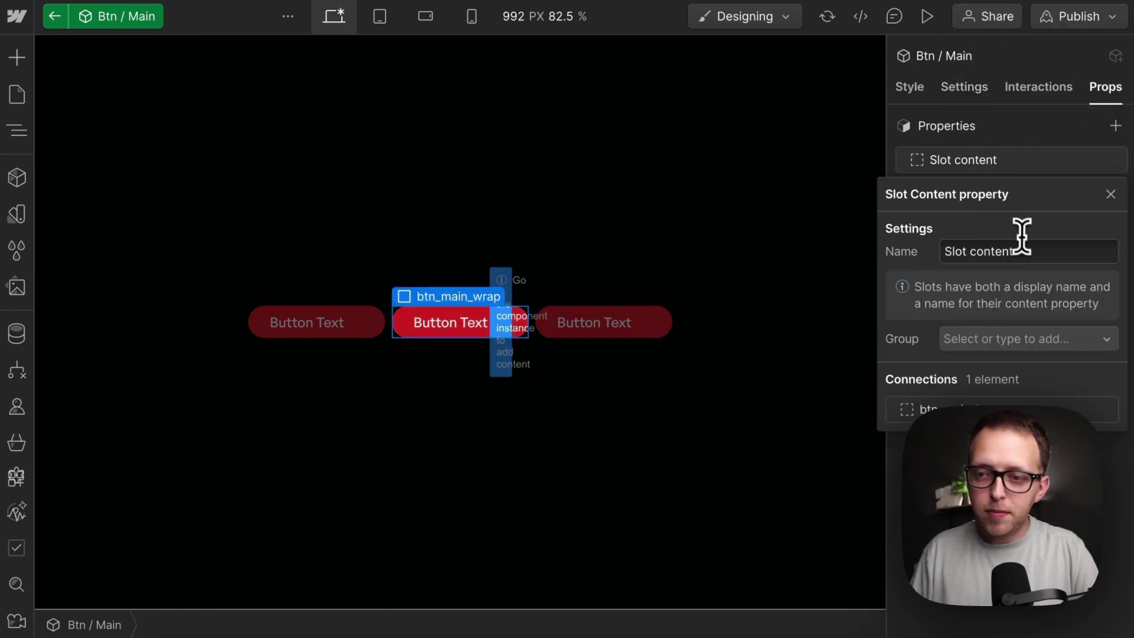
drag(1022, 251, 892, 249)
text(Icon Slot)
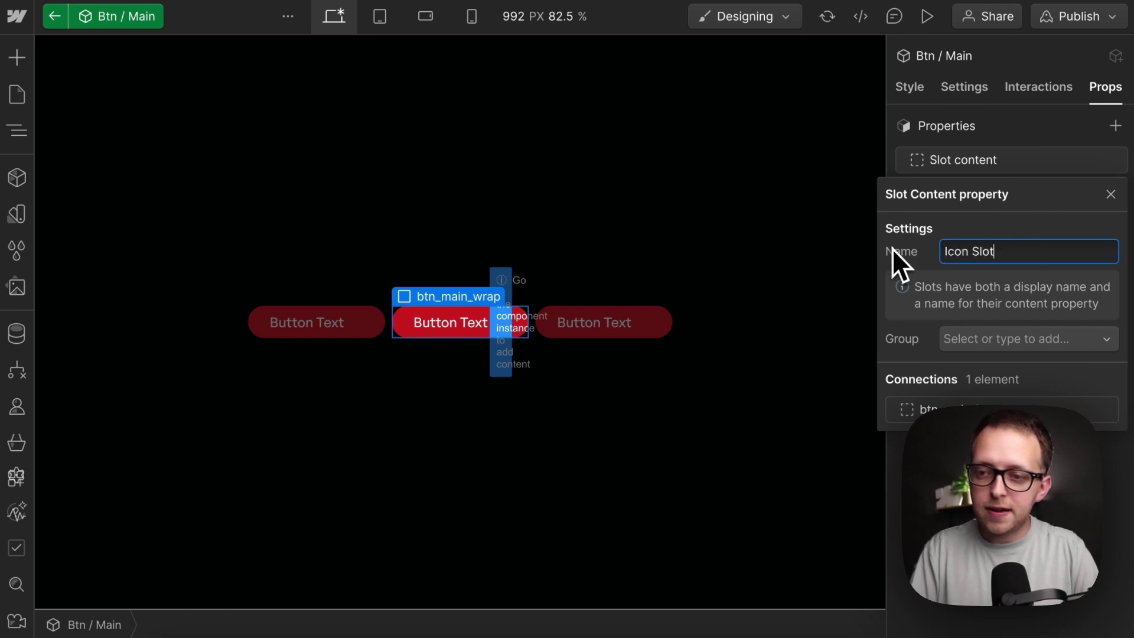
key(Return)
click(1033, 131)
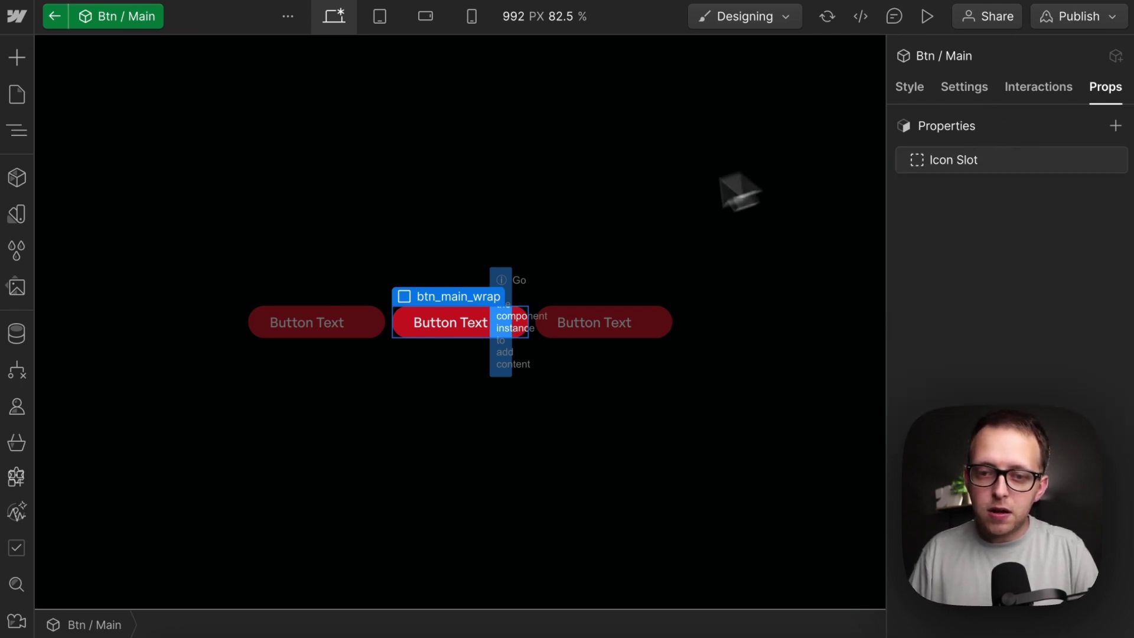
Connect the slot's visibility to a new Icon Visibility property, hidden by default
click(501, 328)
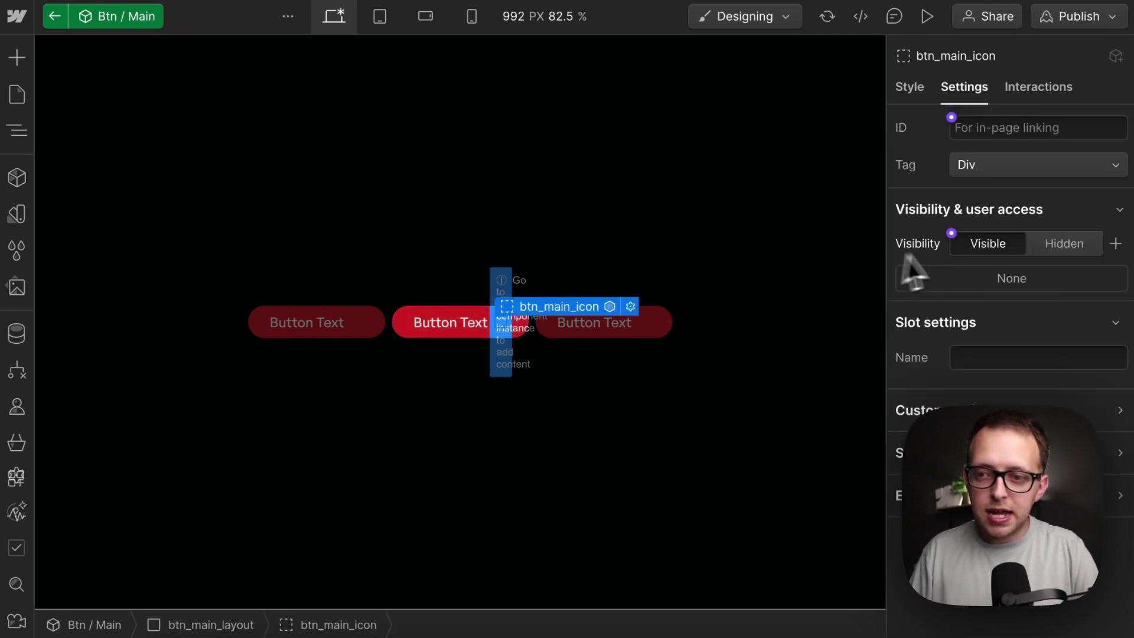
click(952, 233)
click(984, 264)
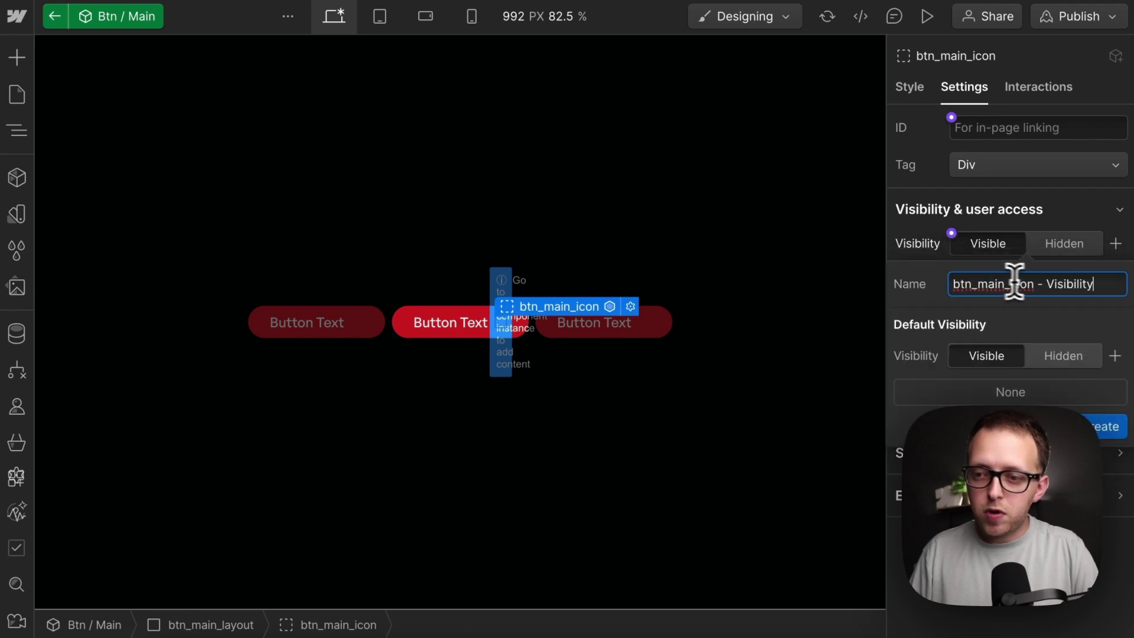
drag(1041, 285, 870, 262)
text(Icon)
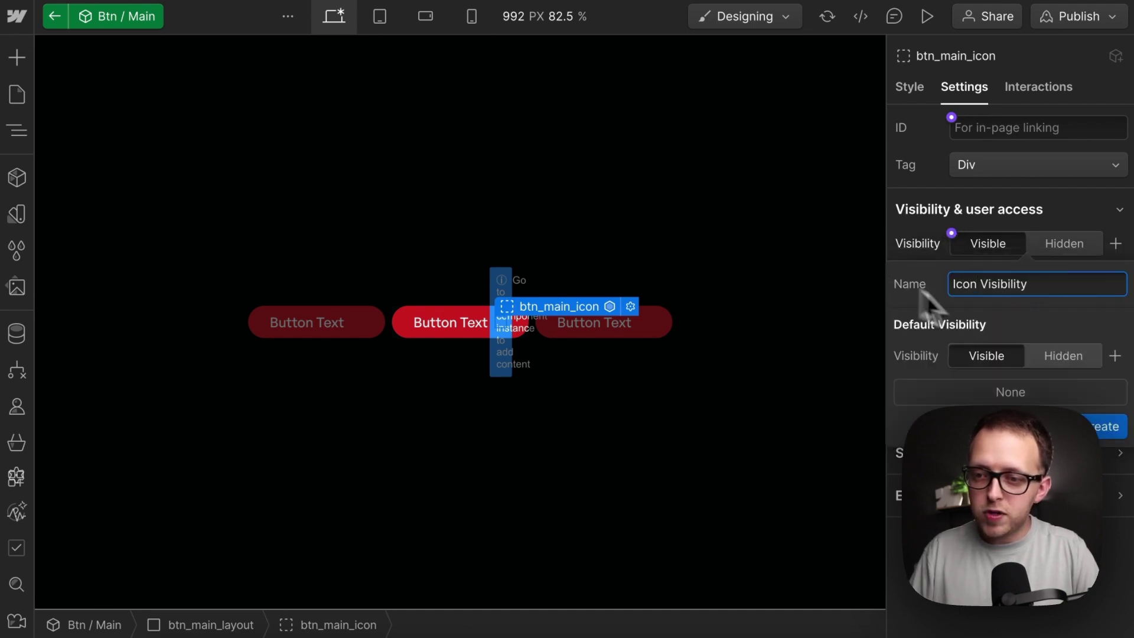
key(Return)
click(1063, 356)
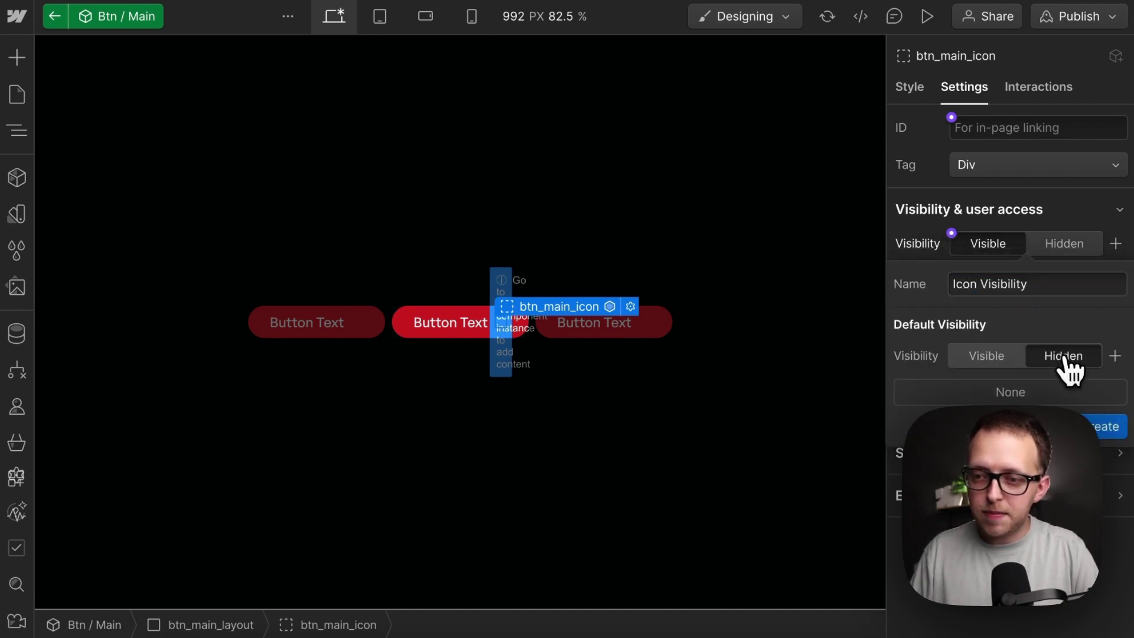
Create Icon Visibility, make the middle button's icon visible and insert Icon / Arrow
click(1099, 437)
click(499, 322)
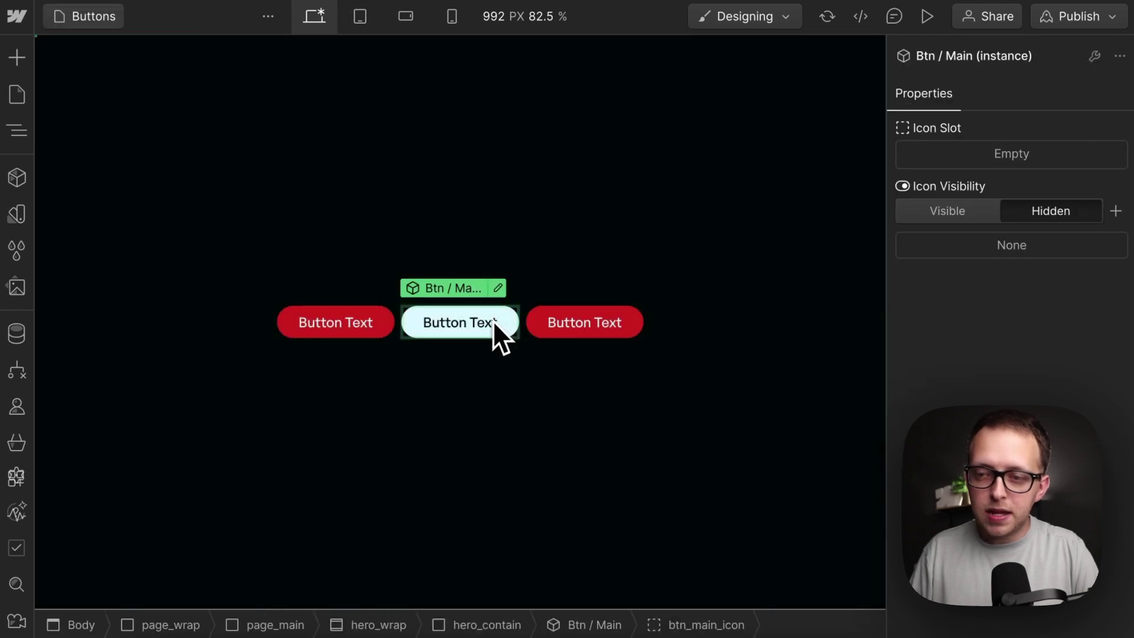
click(950, 214)
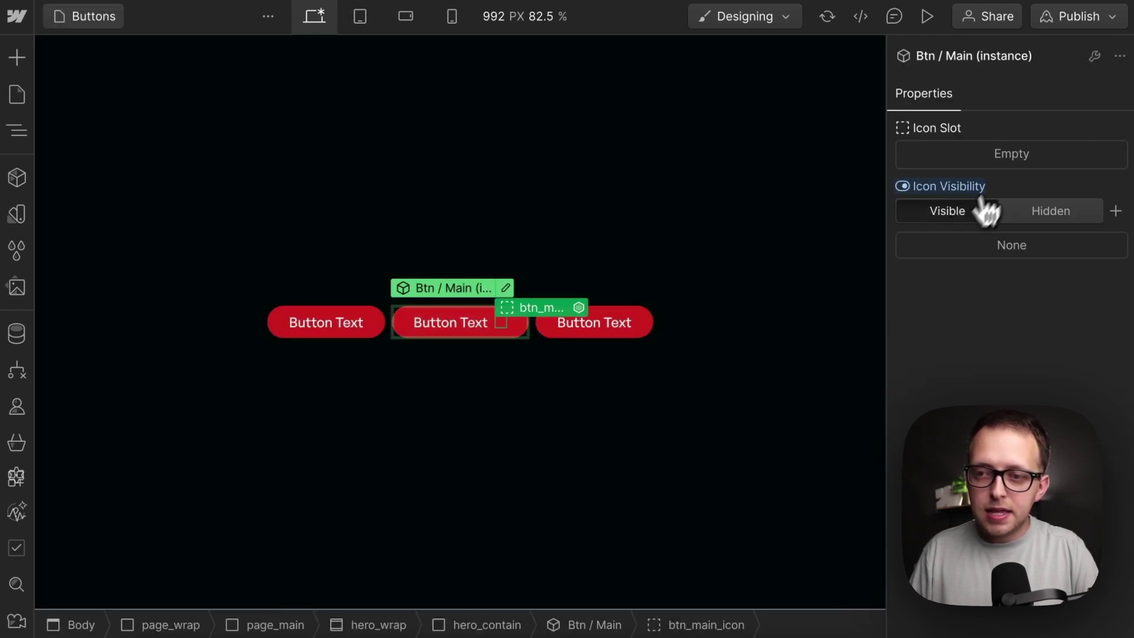
click(18, 57)
drag(272, 404, 502, 320)
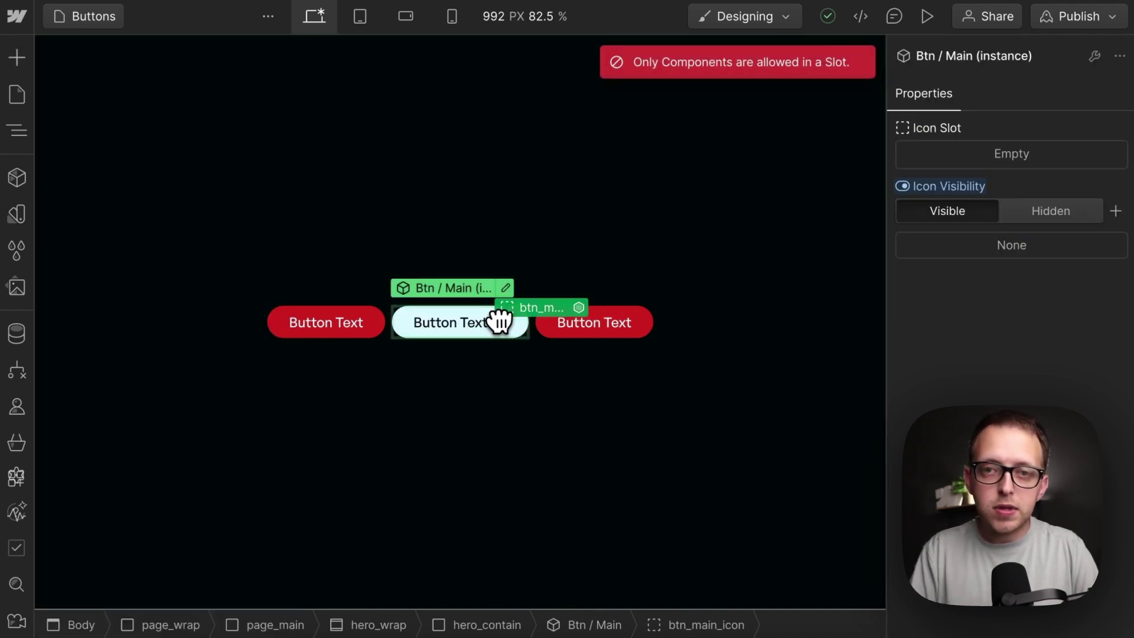
key(ctrl+k)
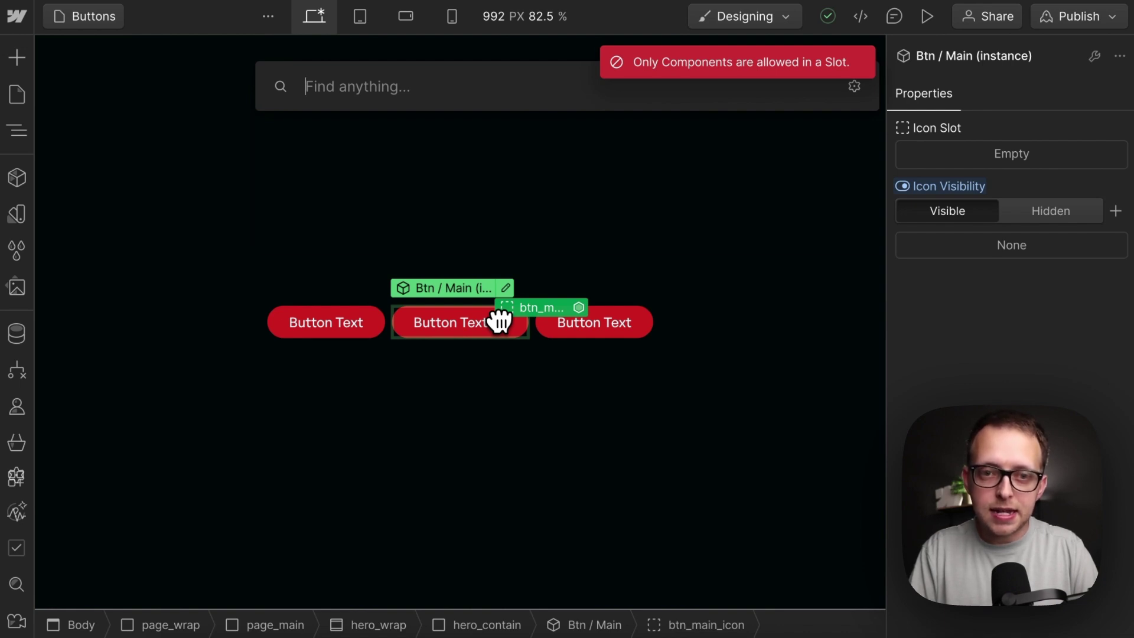
text(icon)
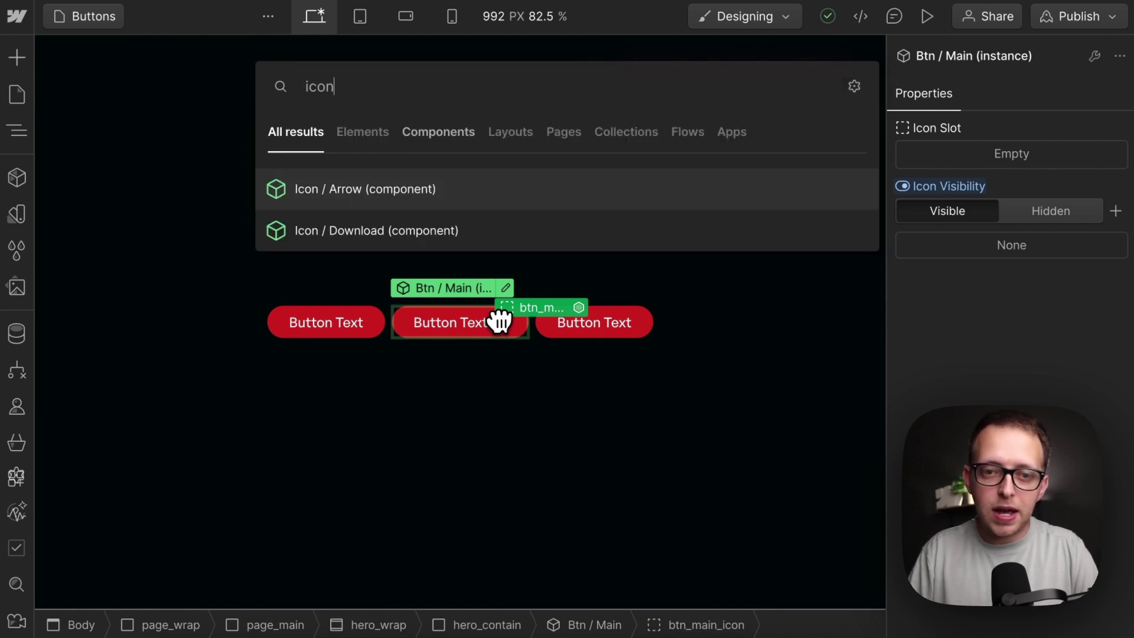
click(368, 192)
Make the third button's icon visible and insert Icon / Download into its slot
click(639, 330)
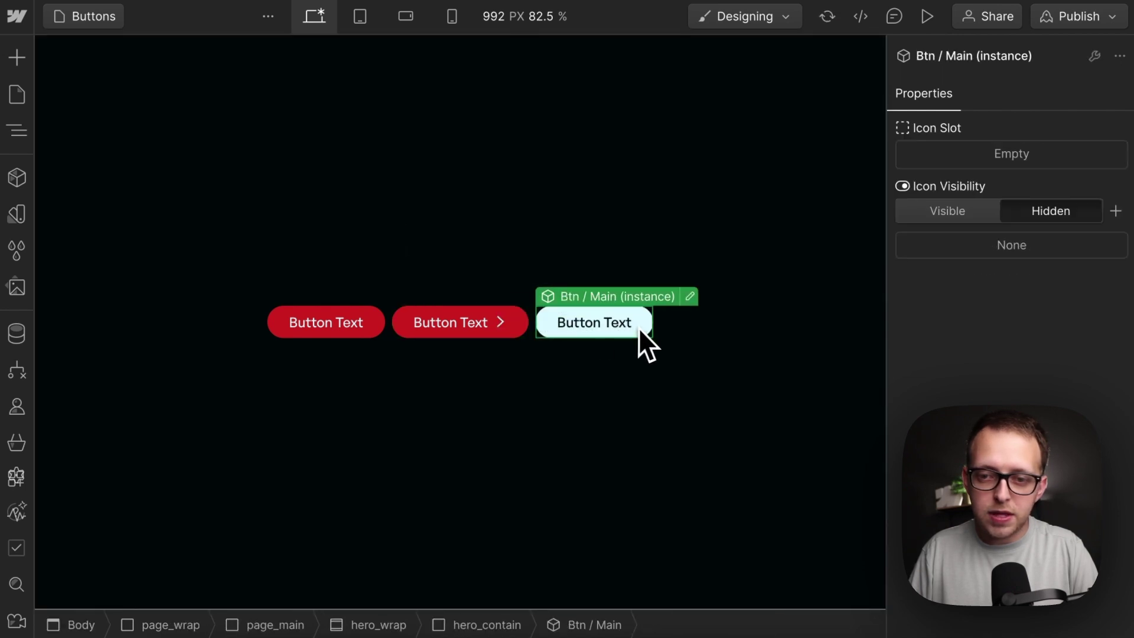
click(948, 211)
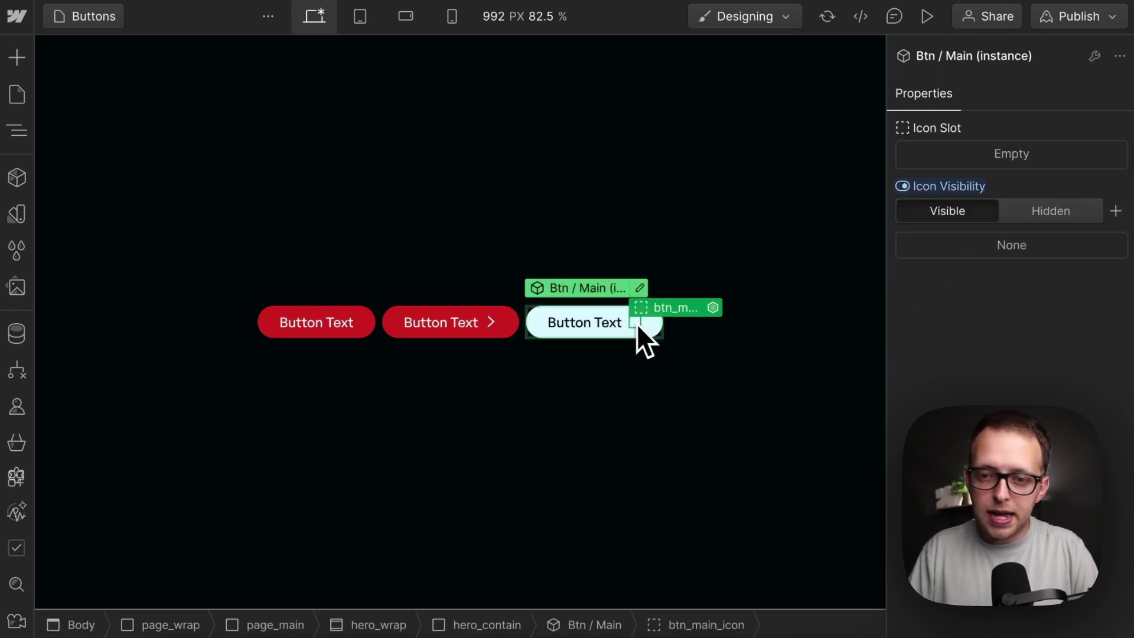
key(ctrl+e)
text(icon)
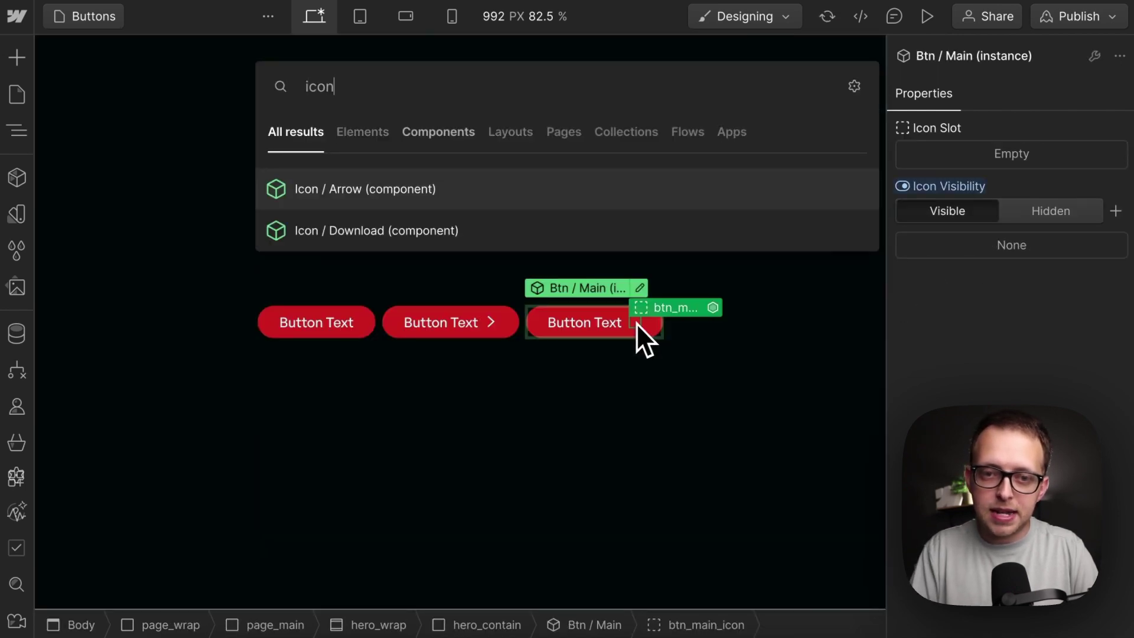
click(466, 233)
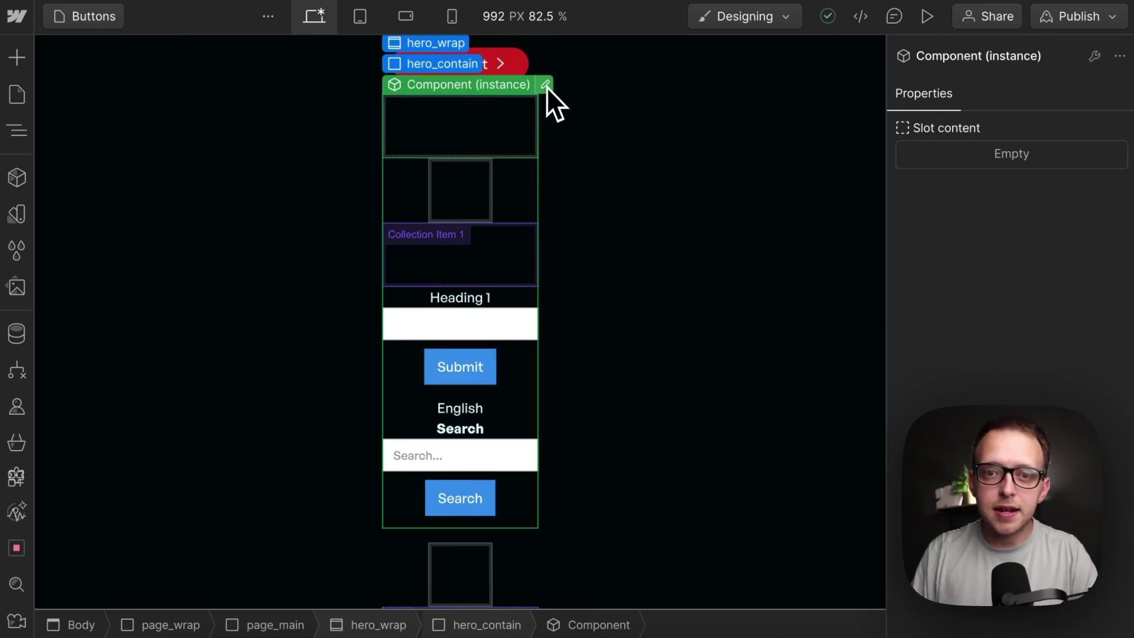
Try moving the slot into the Link Block of the tall test component
click(545, 85)
click(12, 136)
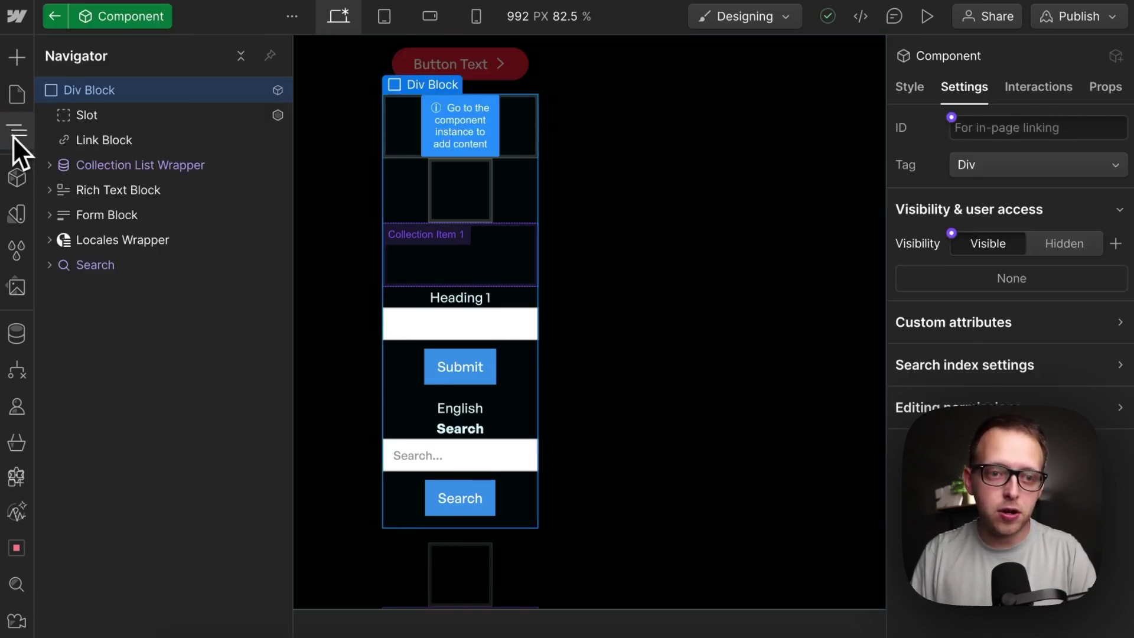
click(142, 120)
drag(147, 135, 137, 142)
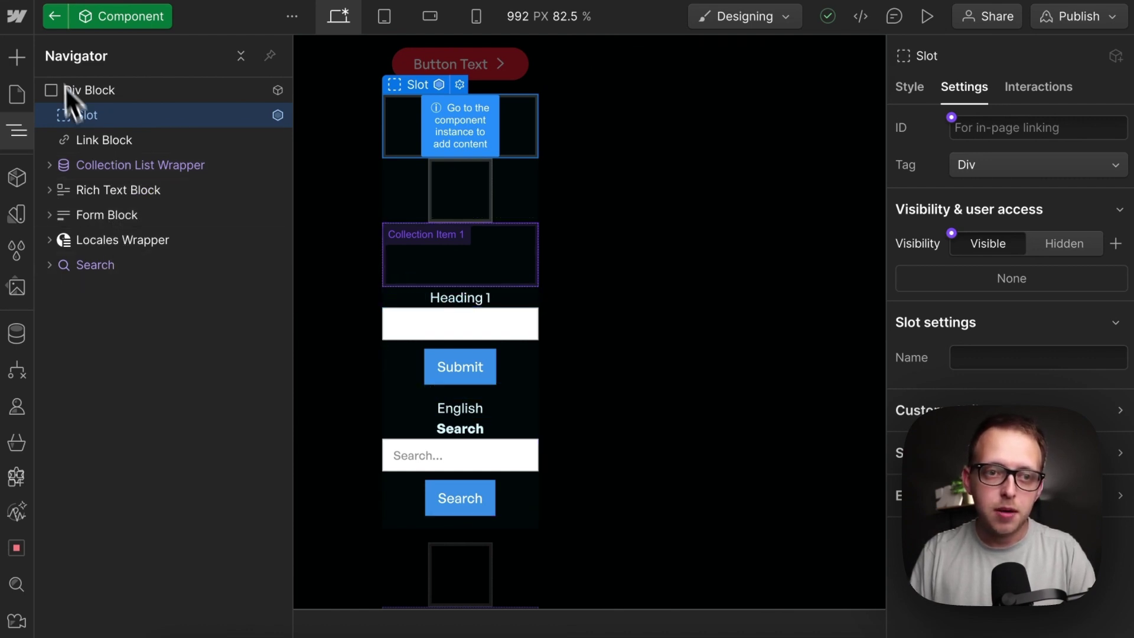
click(51, 17)
Reposition the Btn / Main button in the page structure and inspect its btn_main_layout parts
click(417, 200)
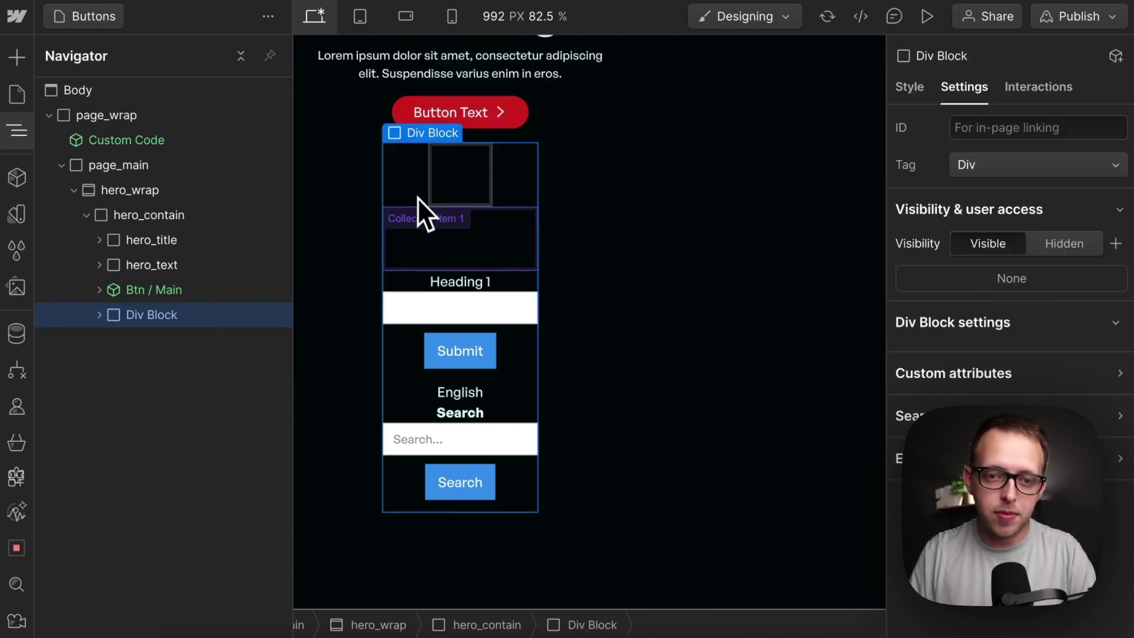
click(448, 178)
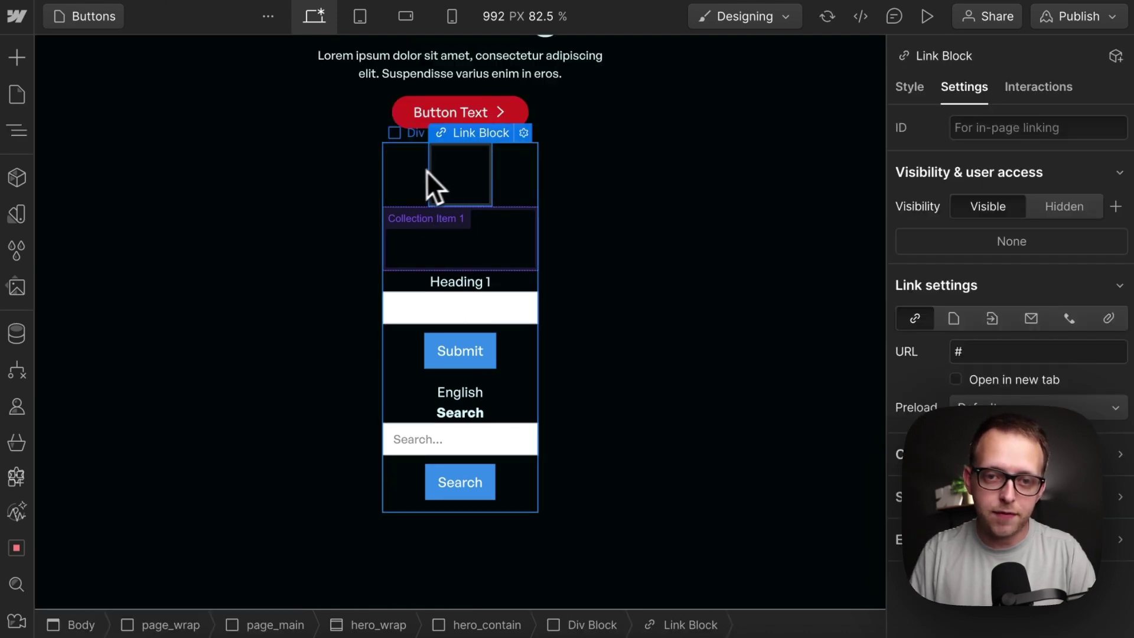
click(399, 116)
click(18, 132)
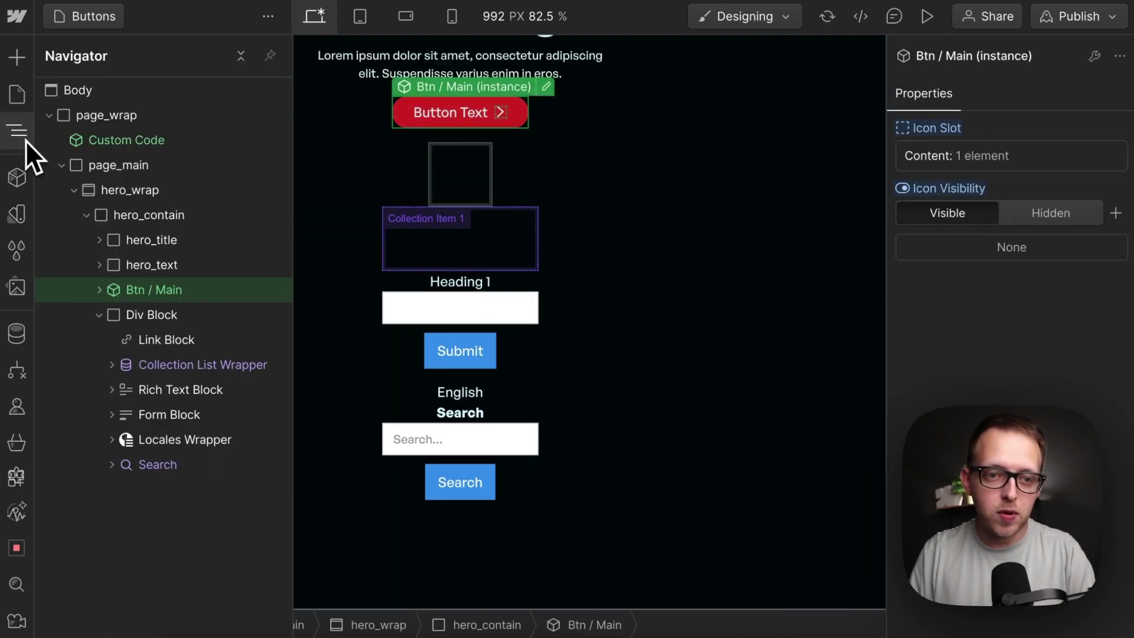
click(99, 290)
click(101, 294)
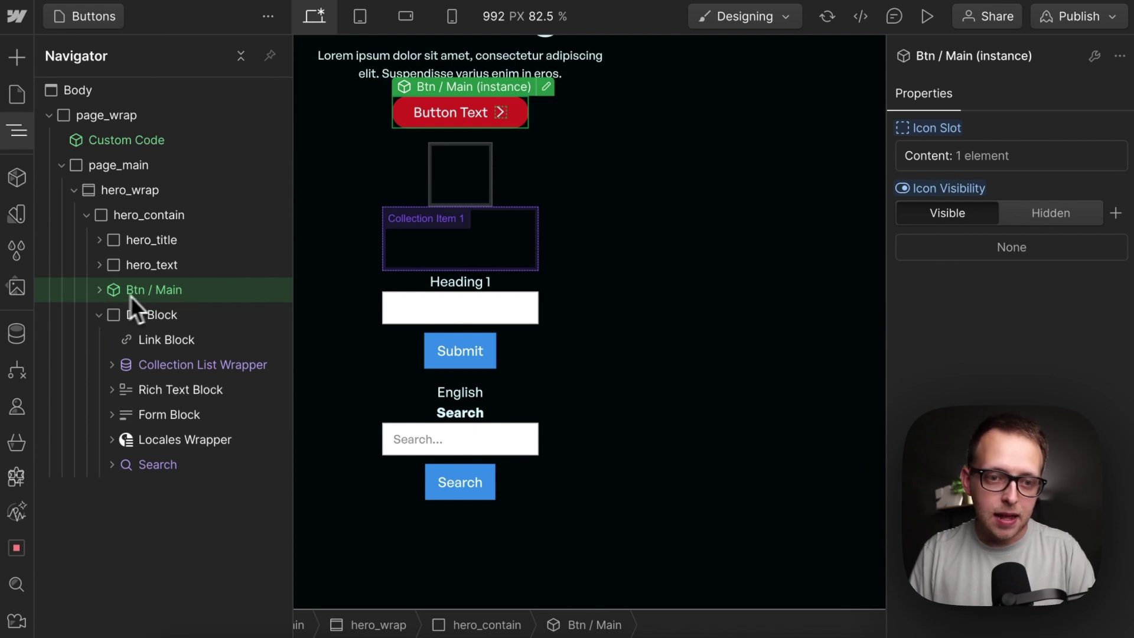
drag(130, 295, 177, 334)
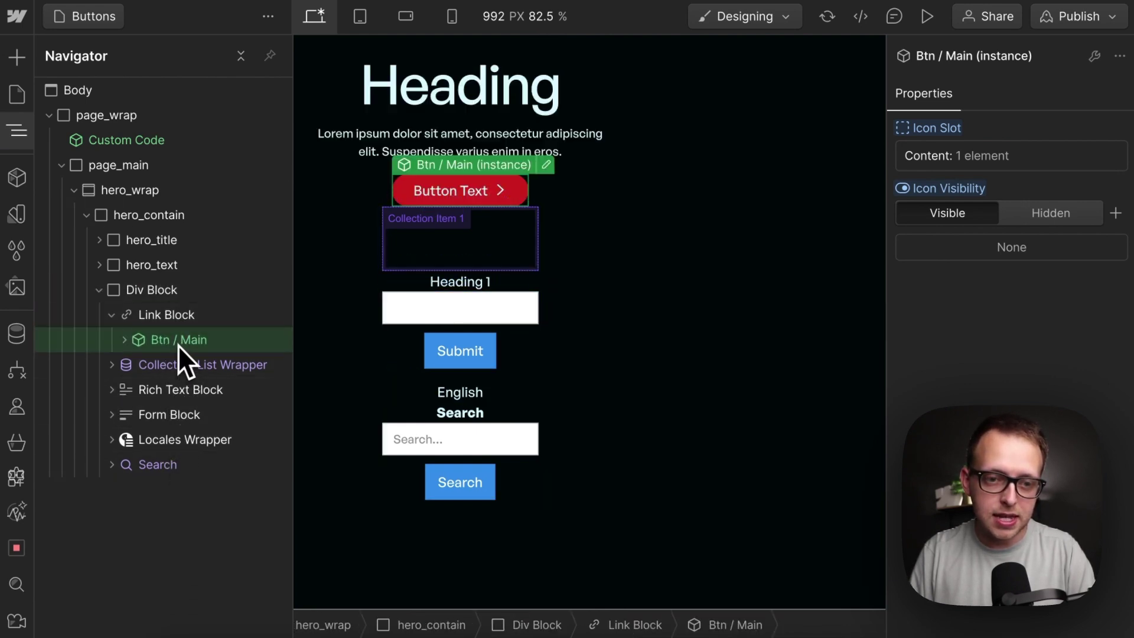
double_click(183, 342)
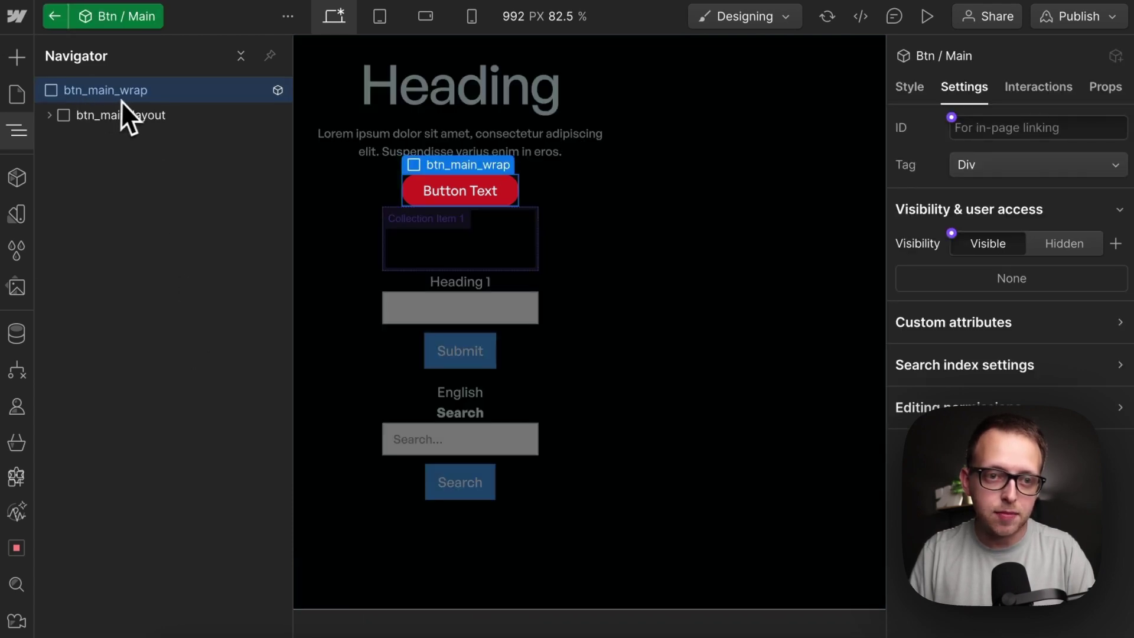
click(49, 116)
In the Hero component, delete the Icon / Arrow and add a Slot in the button's icon area
key(Escape)
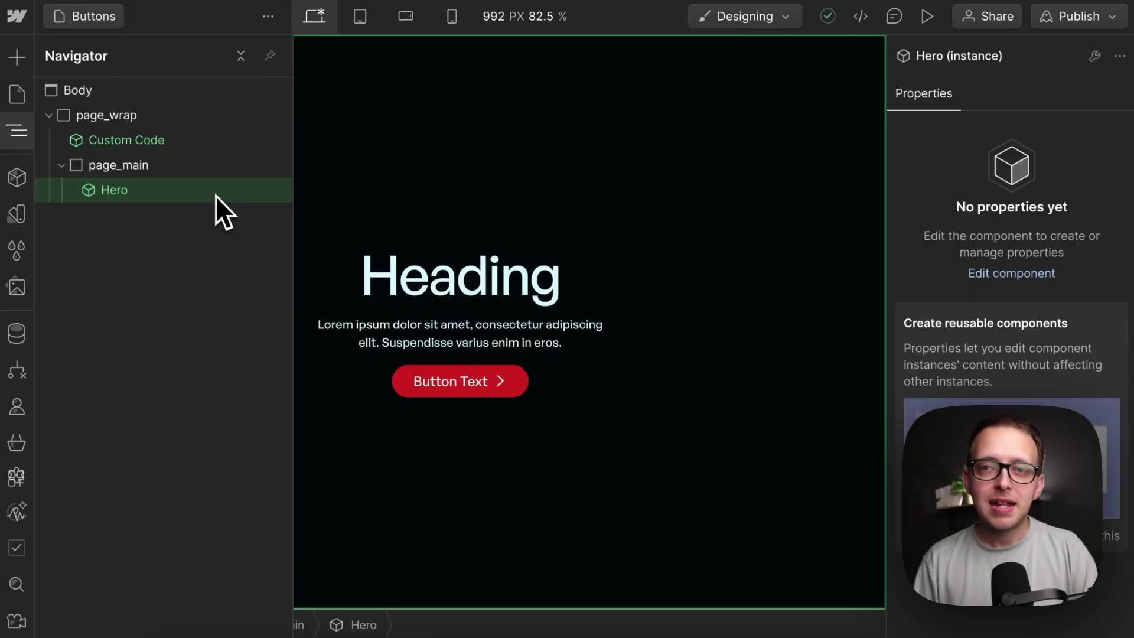
double_click(216, 194)
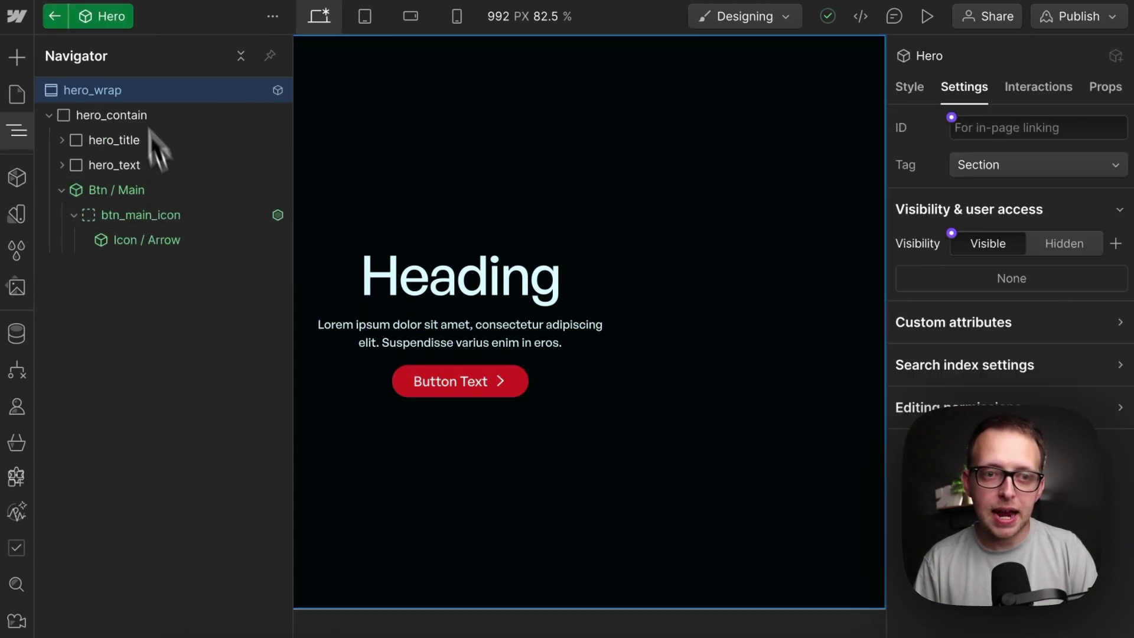
click(56, 18)
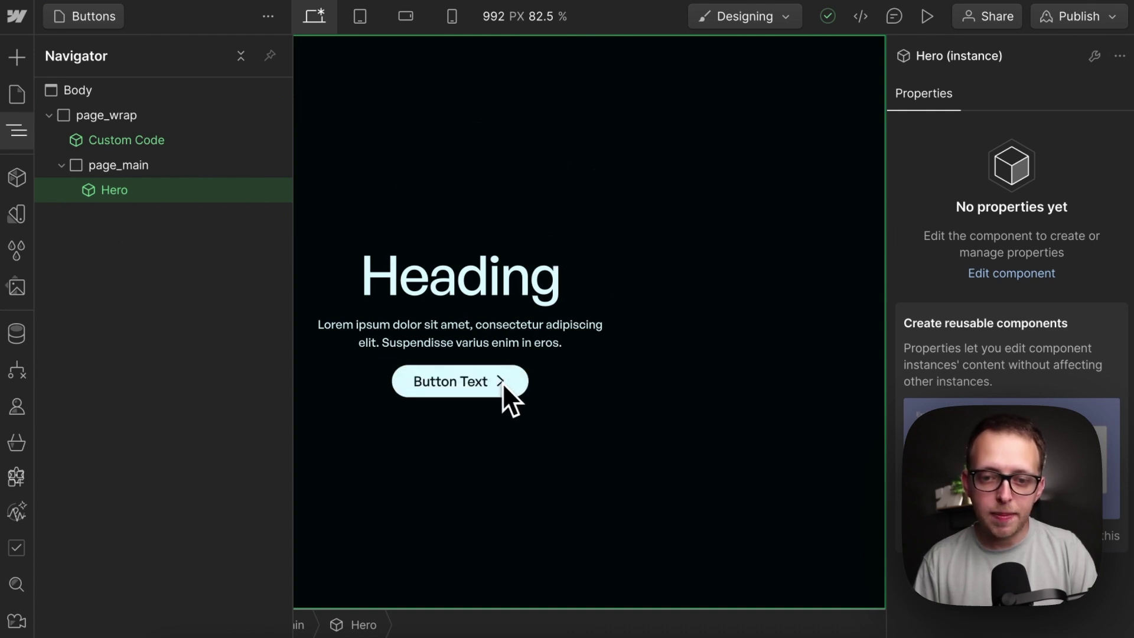
double_click(208, 190)
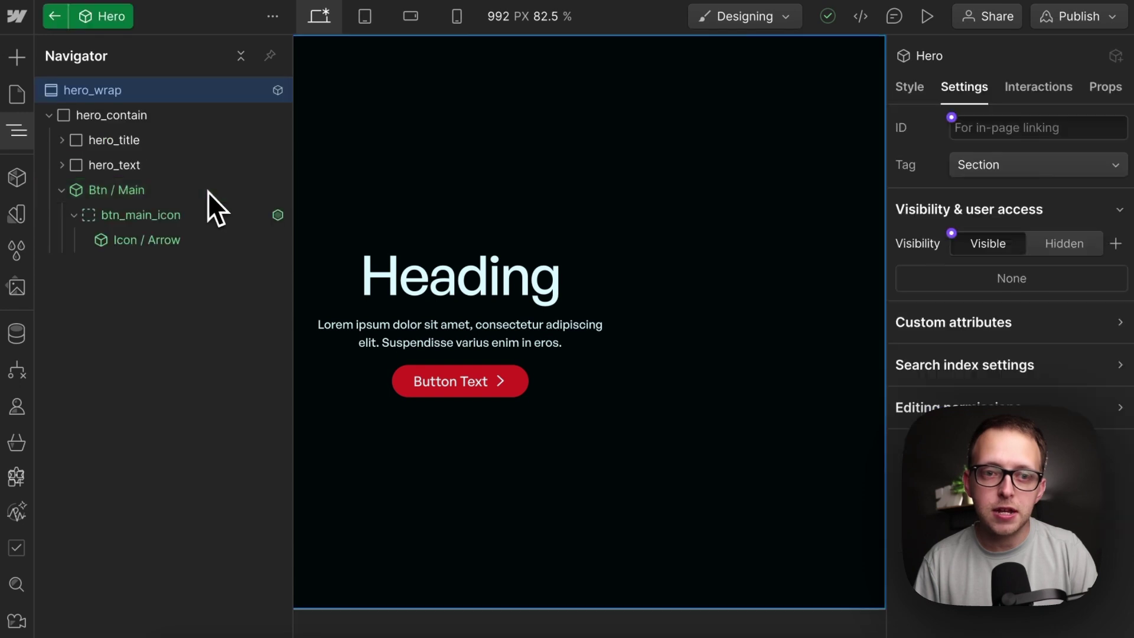
click(136, 243)
key(Delete)
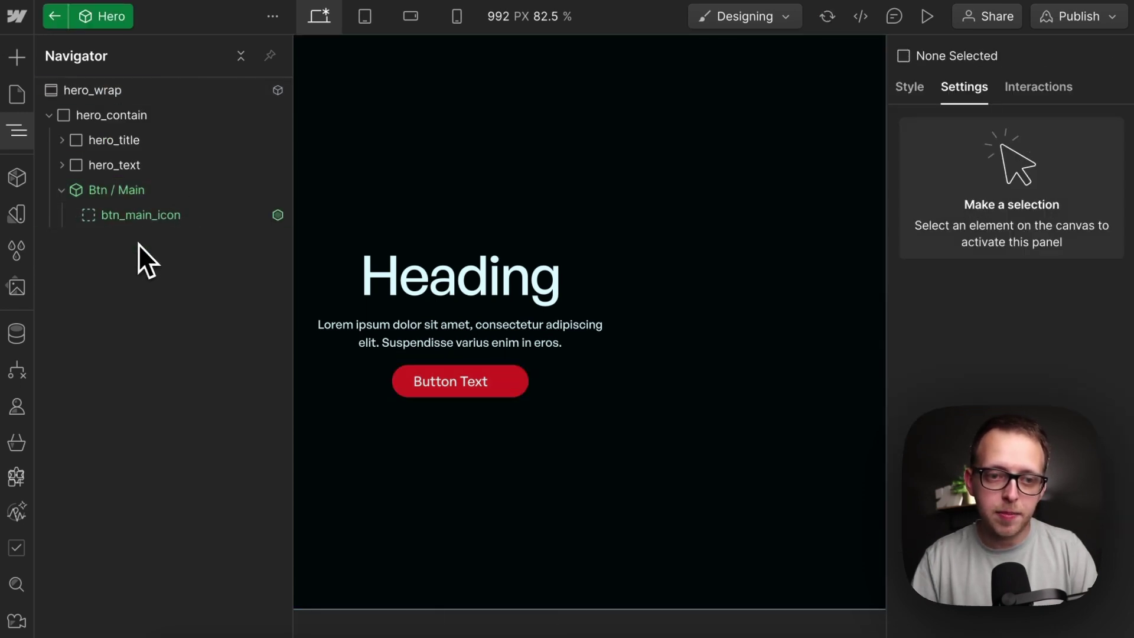
click(138, 218)
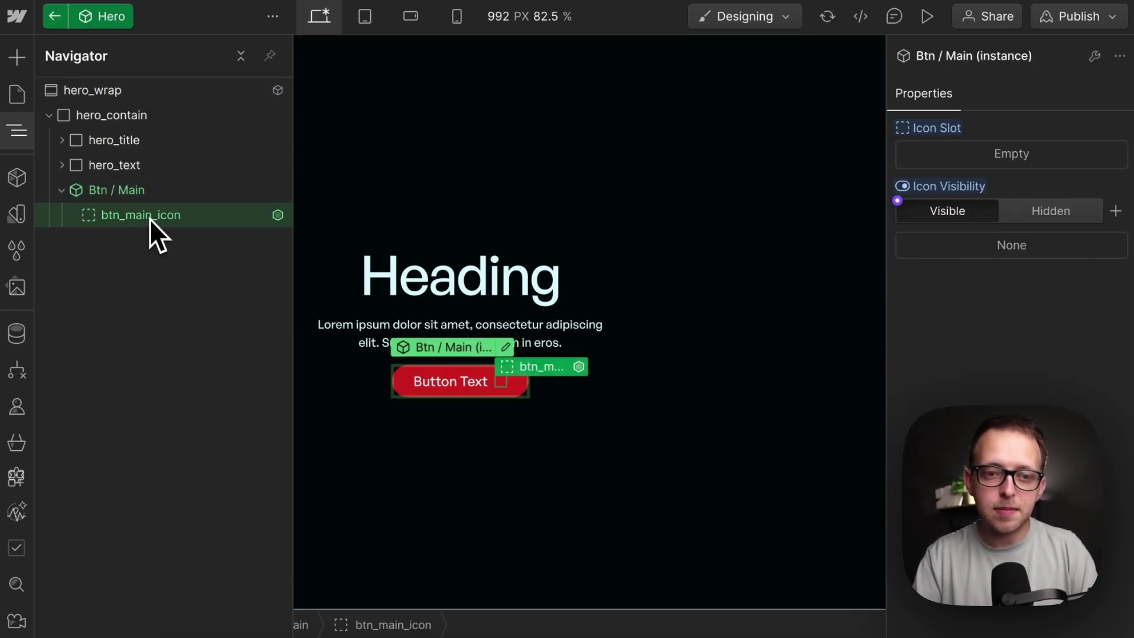
key(ctrl+k)
text(slo)
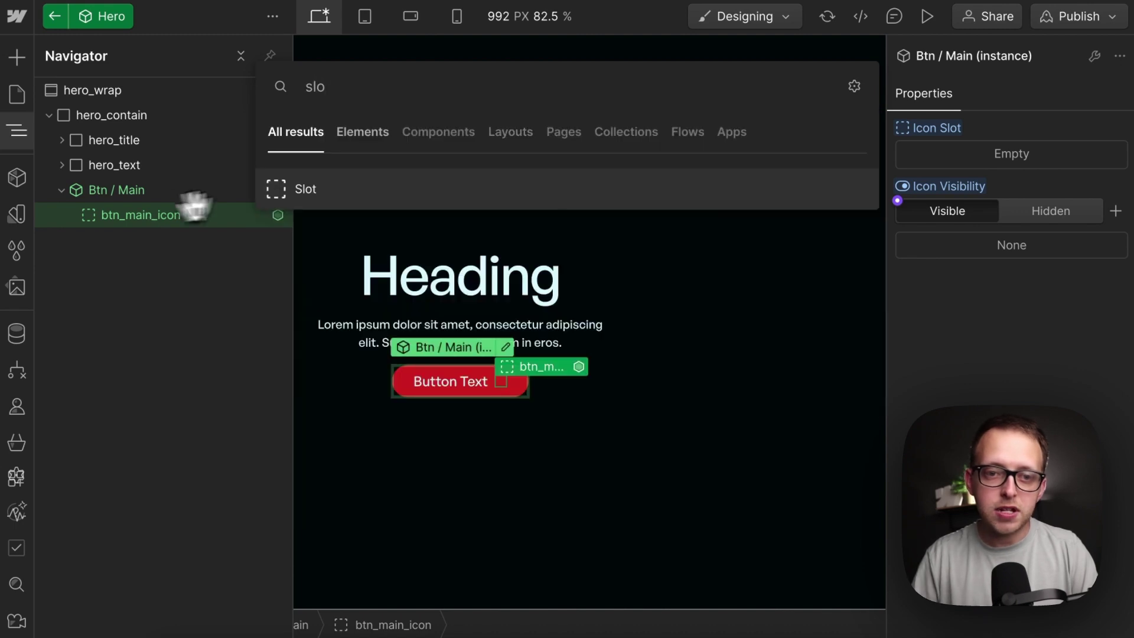
click(376, 191)
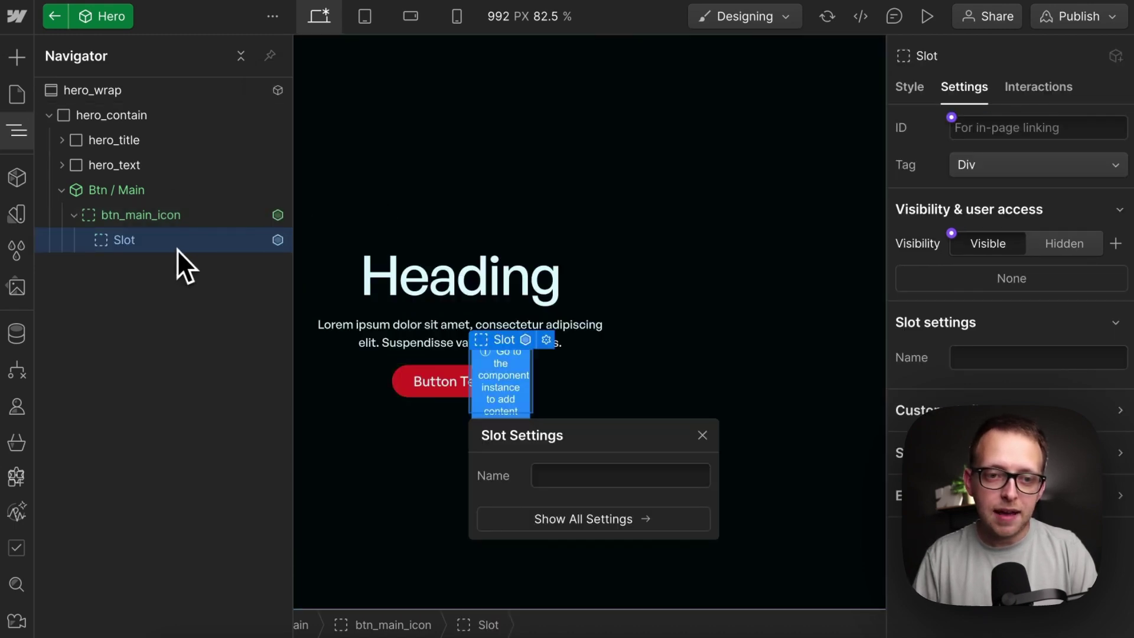
Back on the page, fill the Hero instance's slot with Icon / Download
click(111, 89)
click(1098, 87)
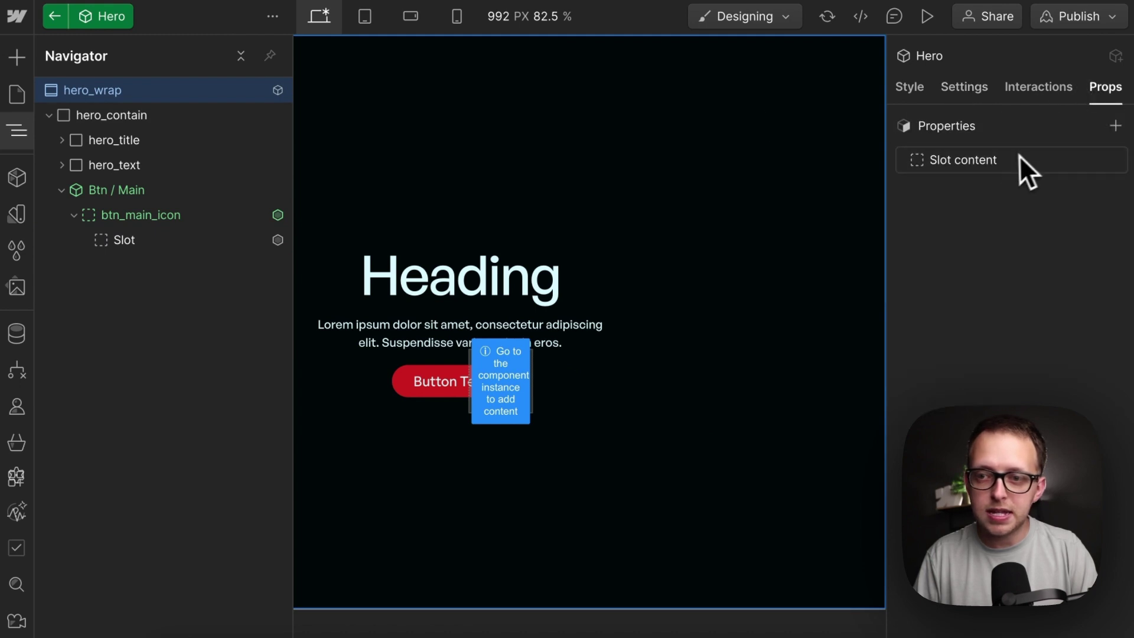
click(58, 20)
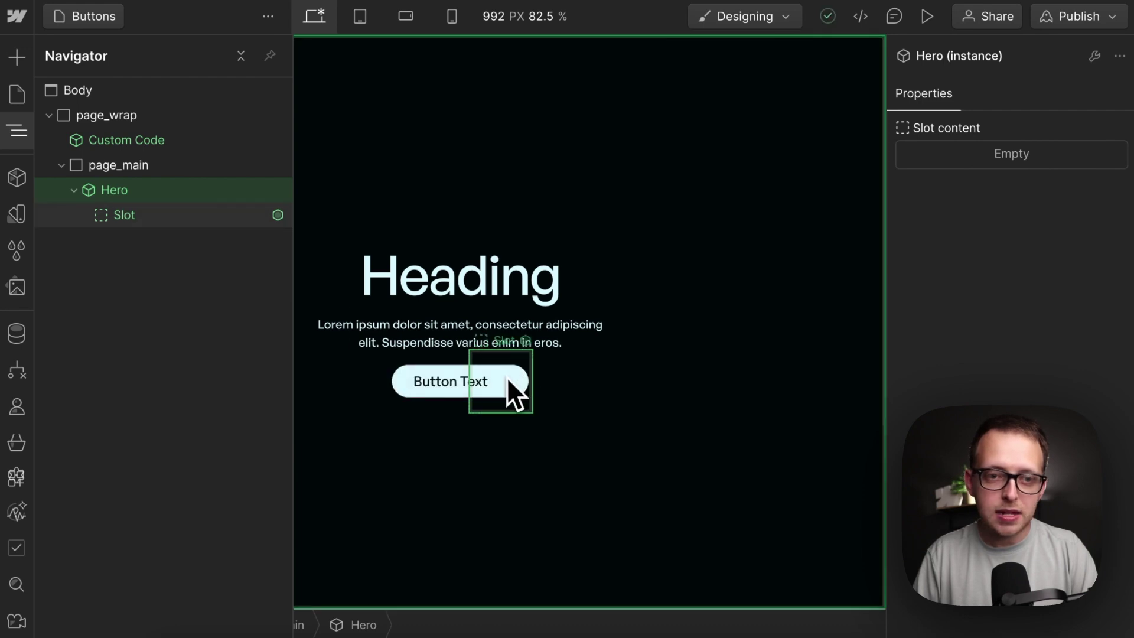
click(225, 219)
key(ctrl+k)
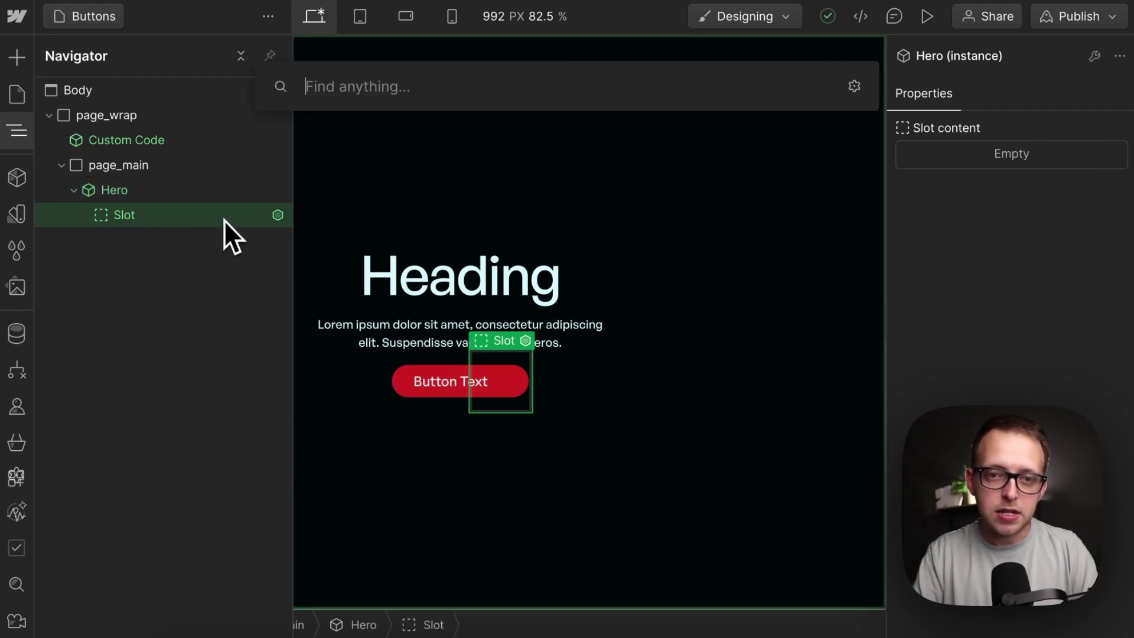
text(icon)
click(371, 228)
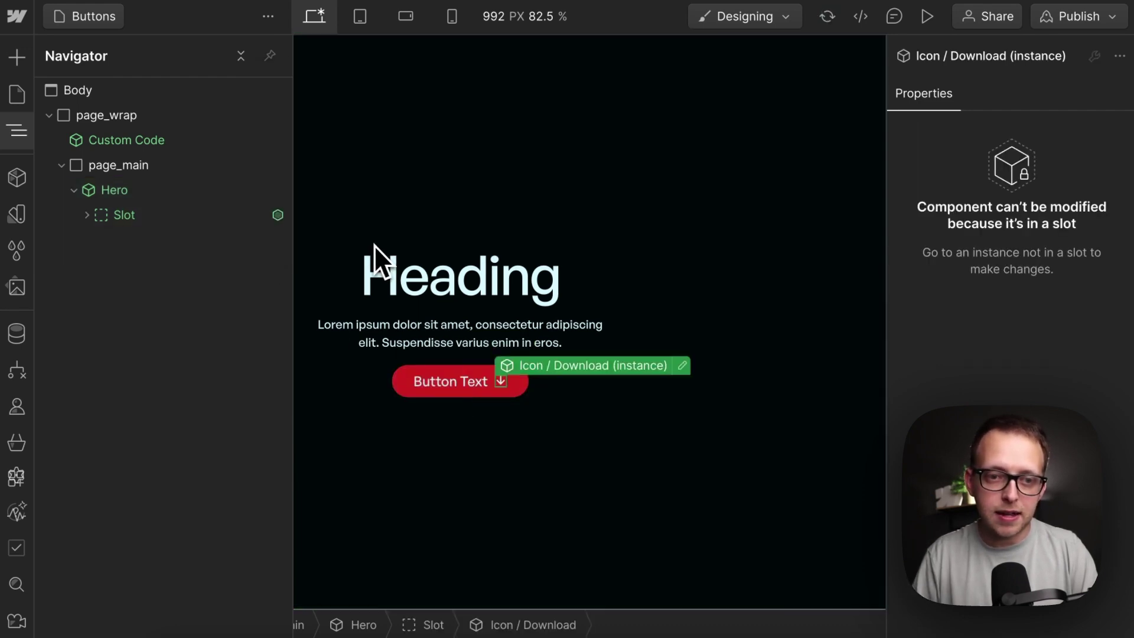
click(367, 225)
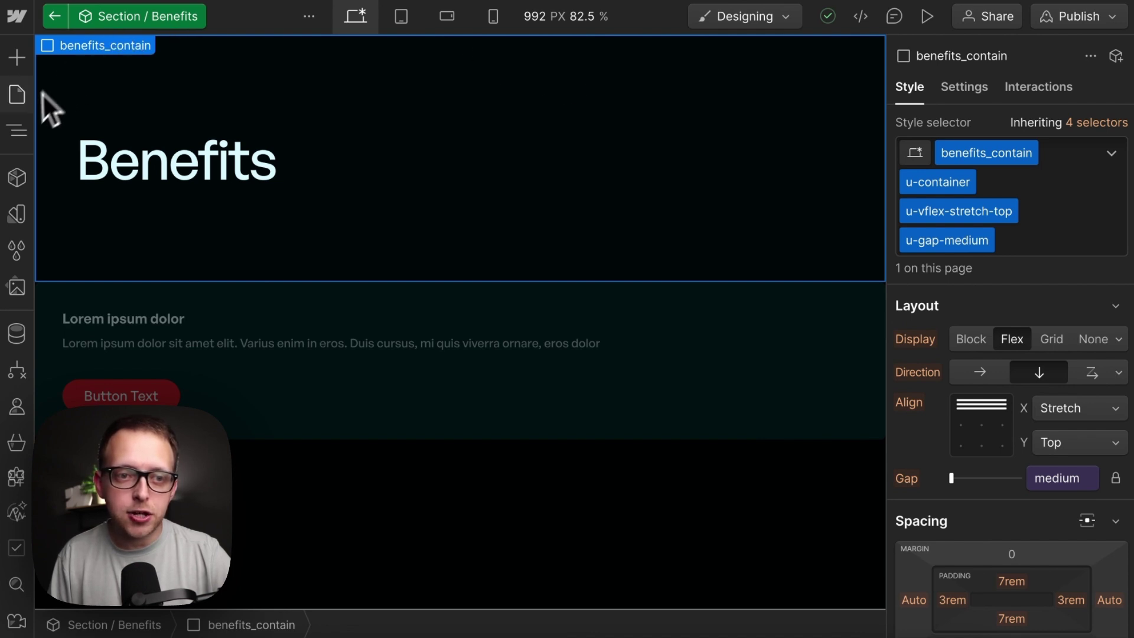
Add a Slot under benefits_contain with classes benefits_layout and u-grid-column-3
click(20, 125)
key(ctrl+k)
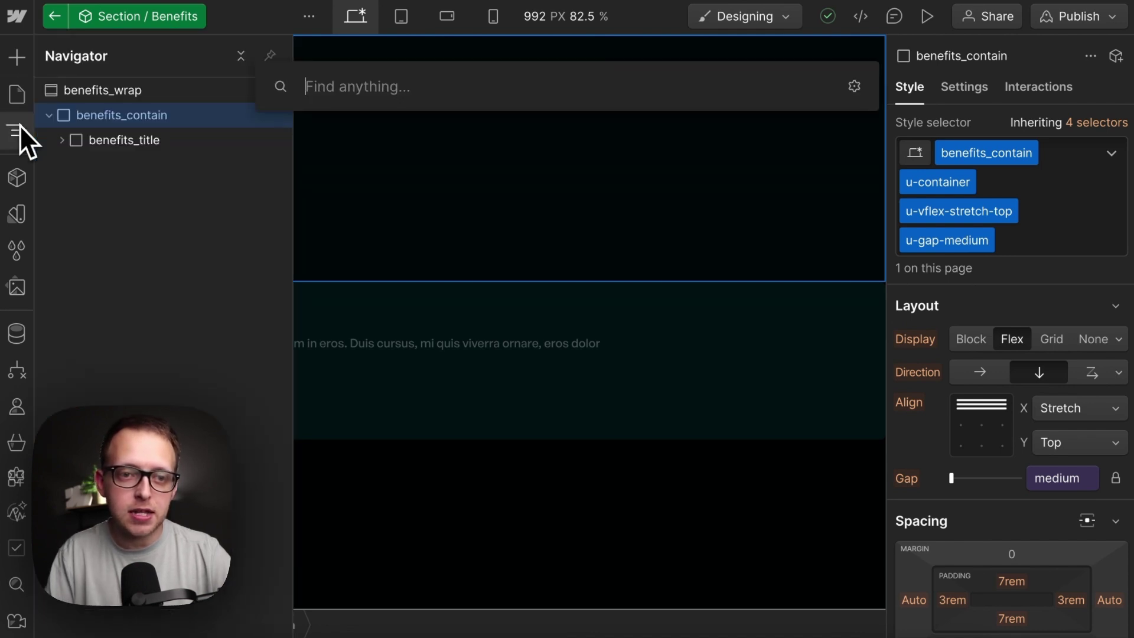
text(slot)
key(Return)
key(ctrl+Return)
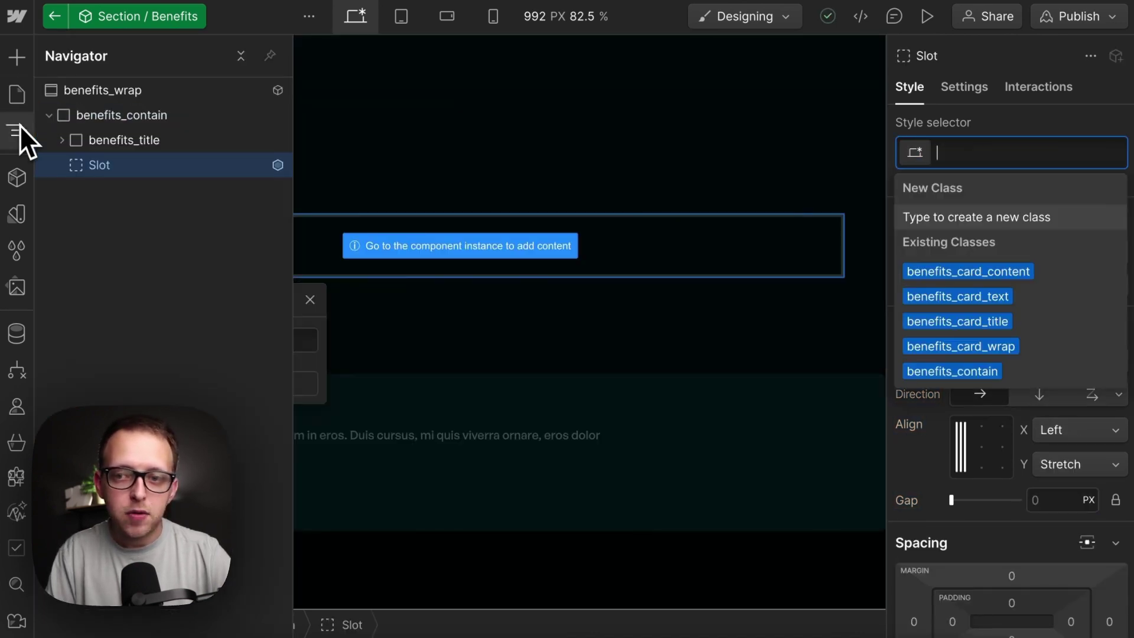
text(benefits_layout)
key(Return)
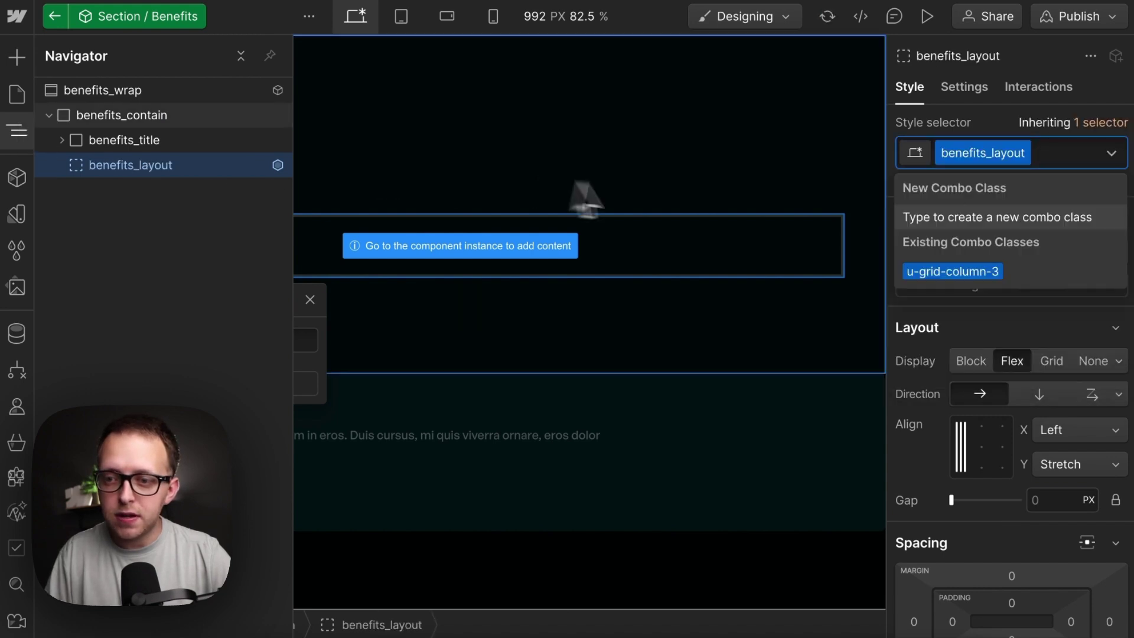
click(951, 272)
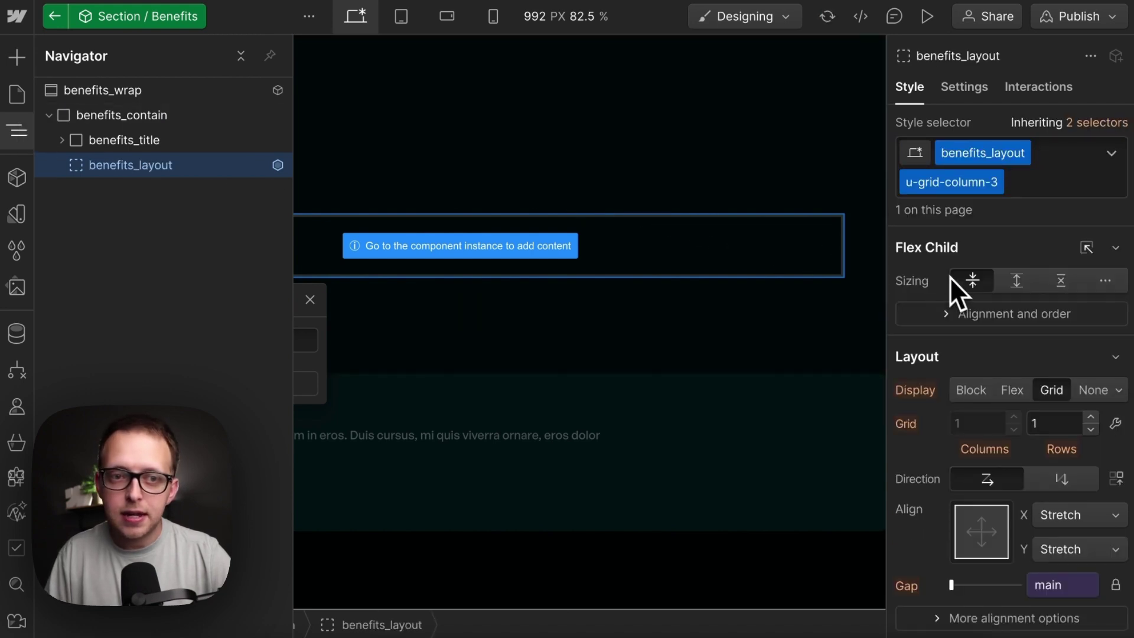
Rename the Benefits slot property to Card List and return to the Cards page
click(168, 92)
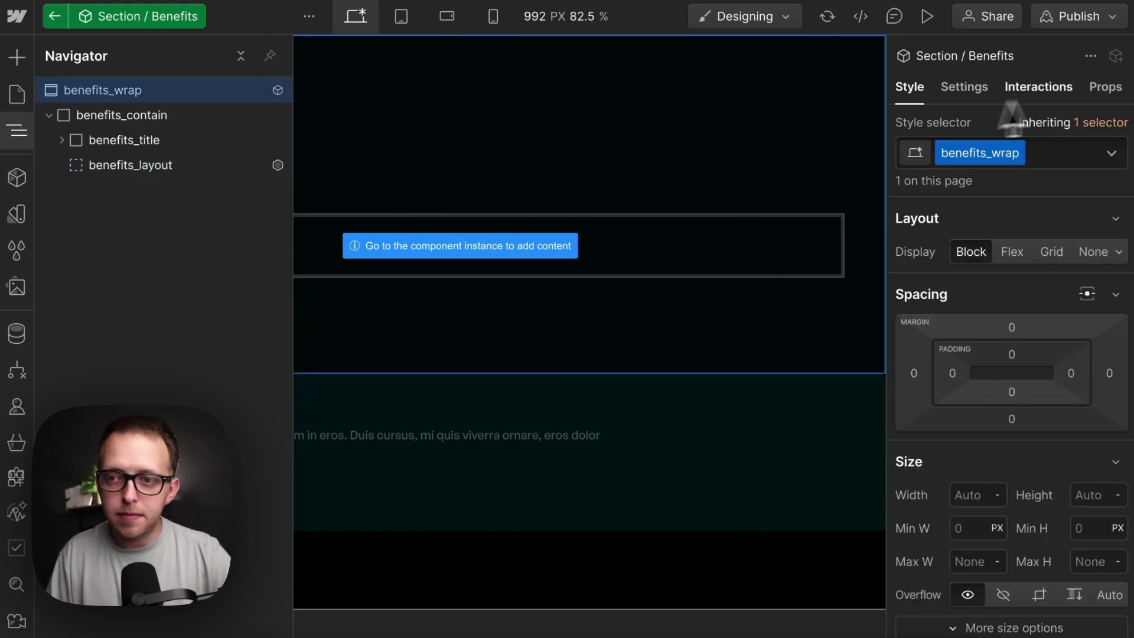
click(1106, 89)
click(1003, 166)
triple_click(1009, 242)
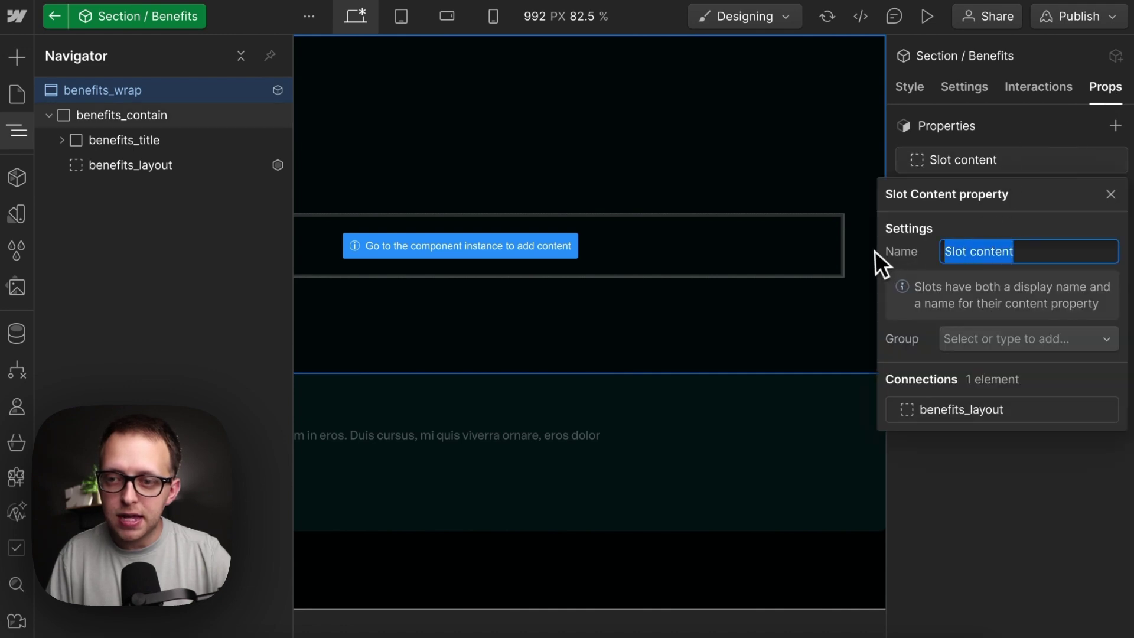
text(Card List)
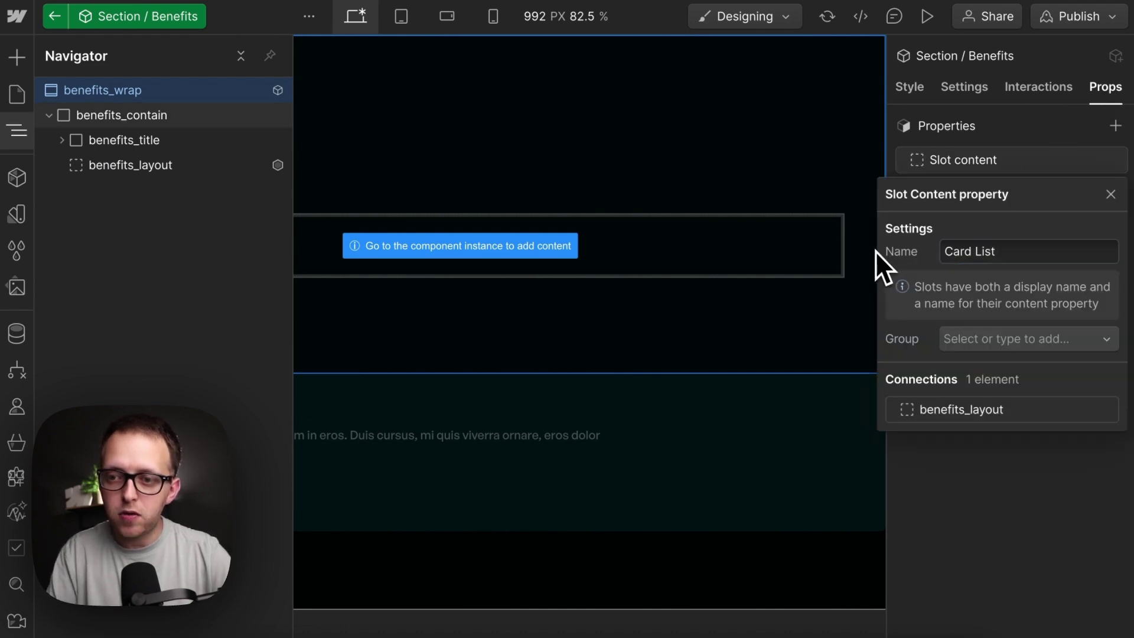
key(Return)
click(976, 147)
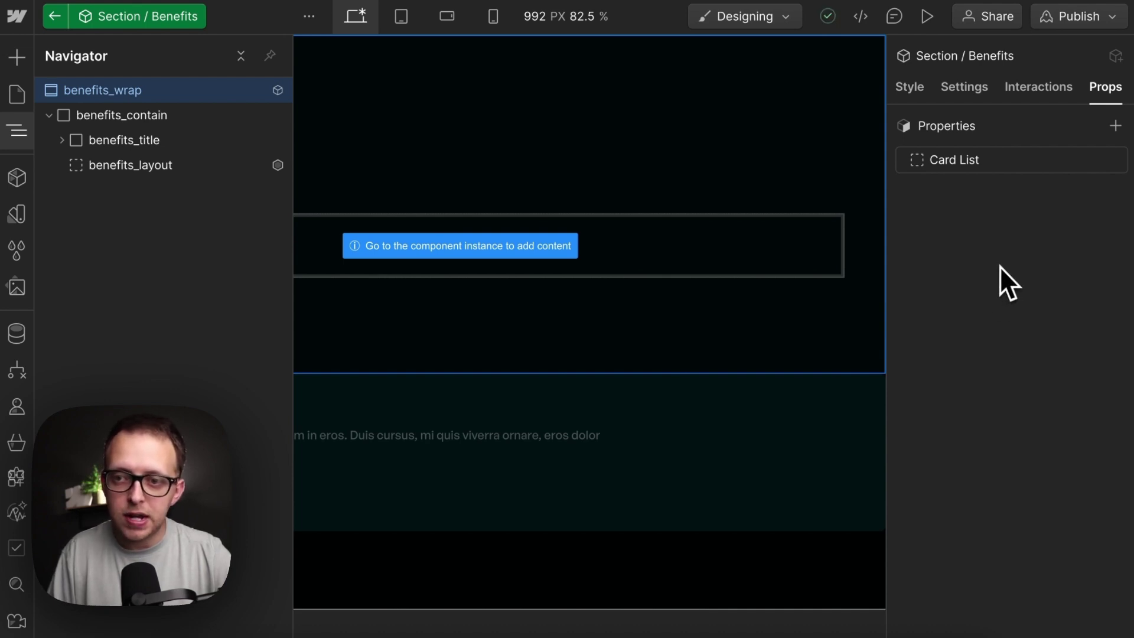
click(712, 451)
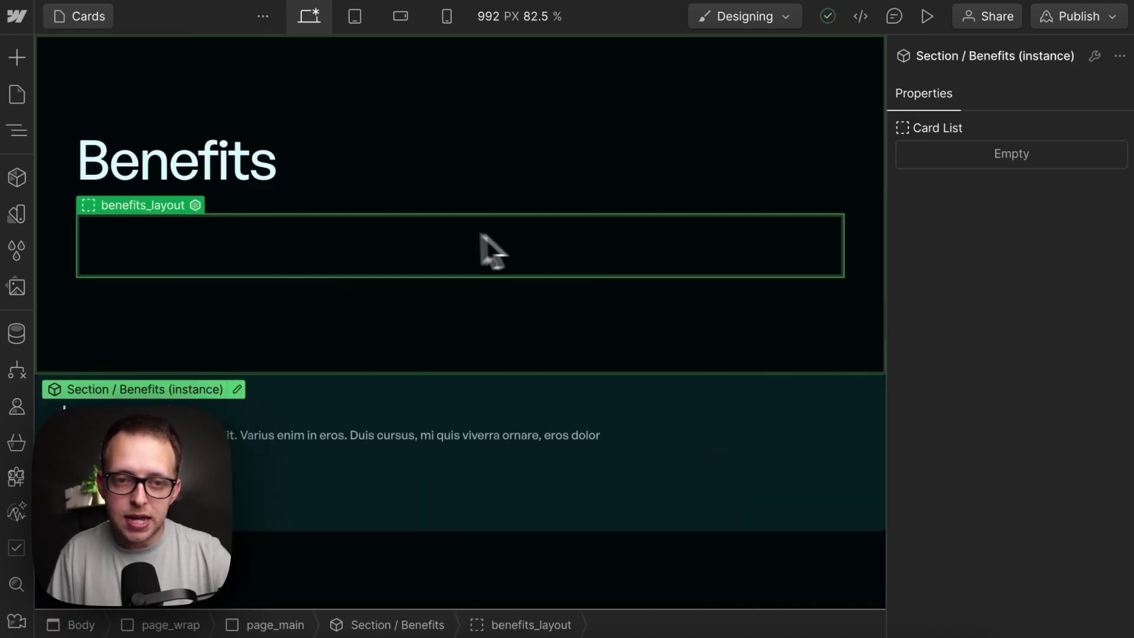
Paste Card / Benefits instances into the empty Card List slot until it holds five cards
click(337, 392)
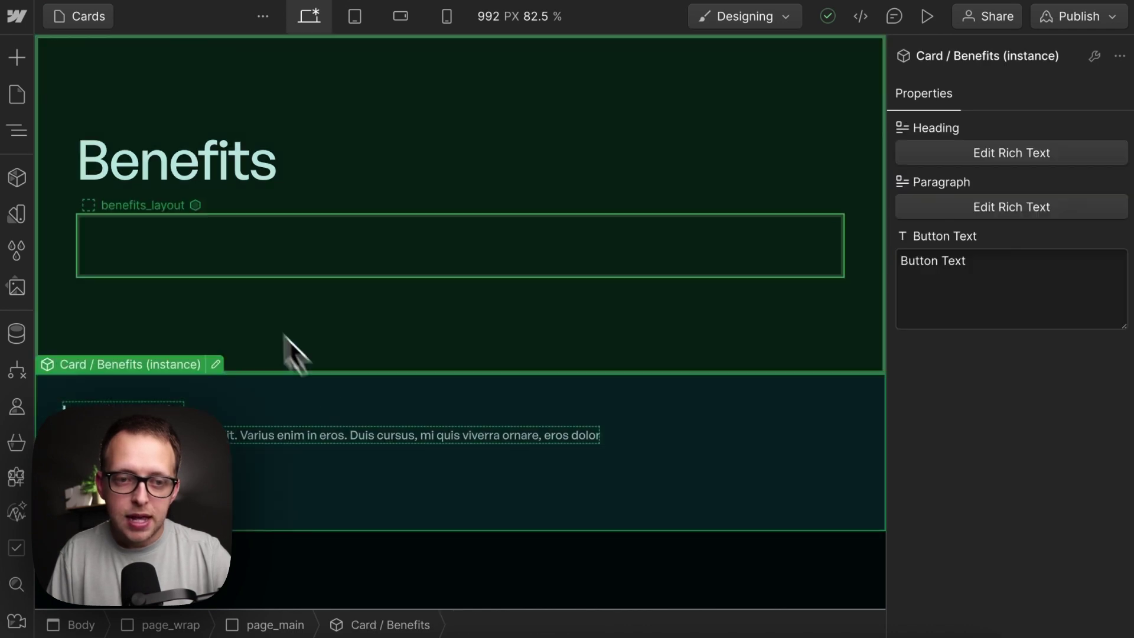
click(192, 246)
key(ctrl+v)
key(ctrl+v)
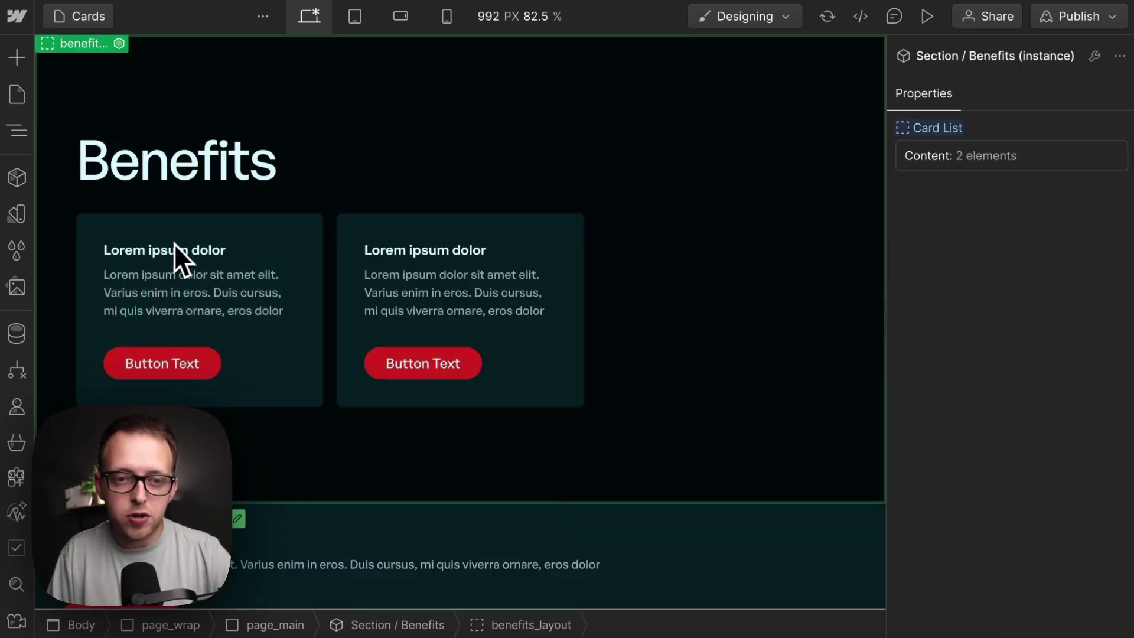
key(ctrl+v)
key(ctrl+v)
key(ctrl+v)
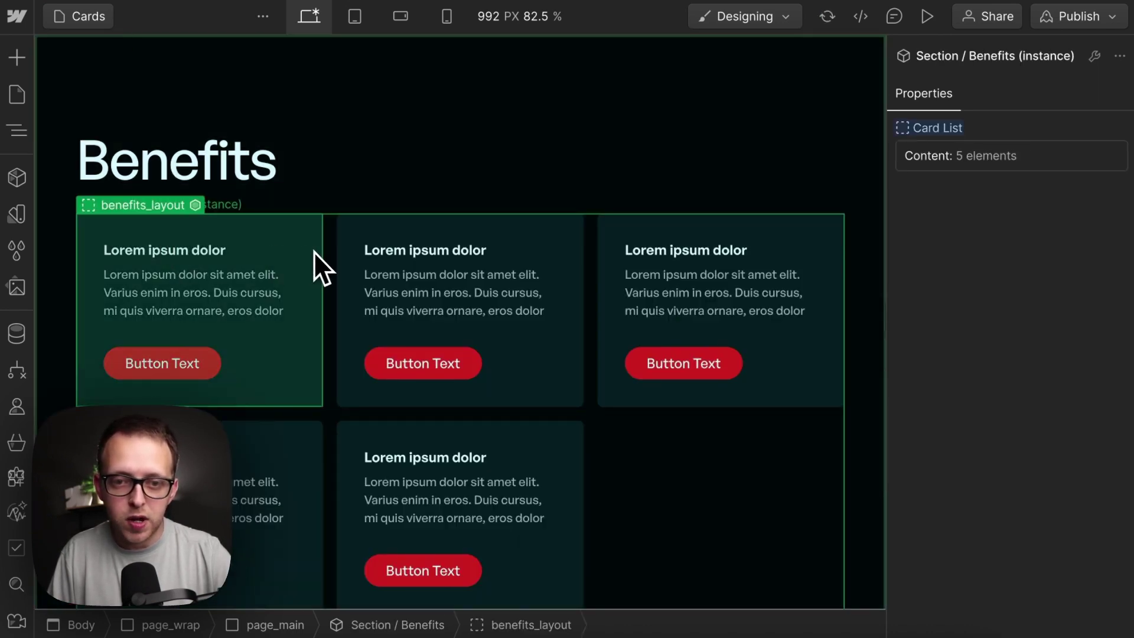
scroll(590, 439, down, 3)
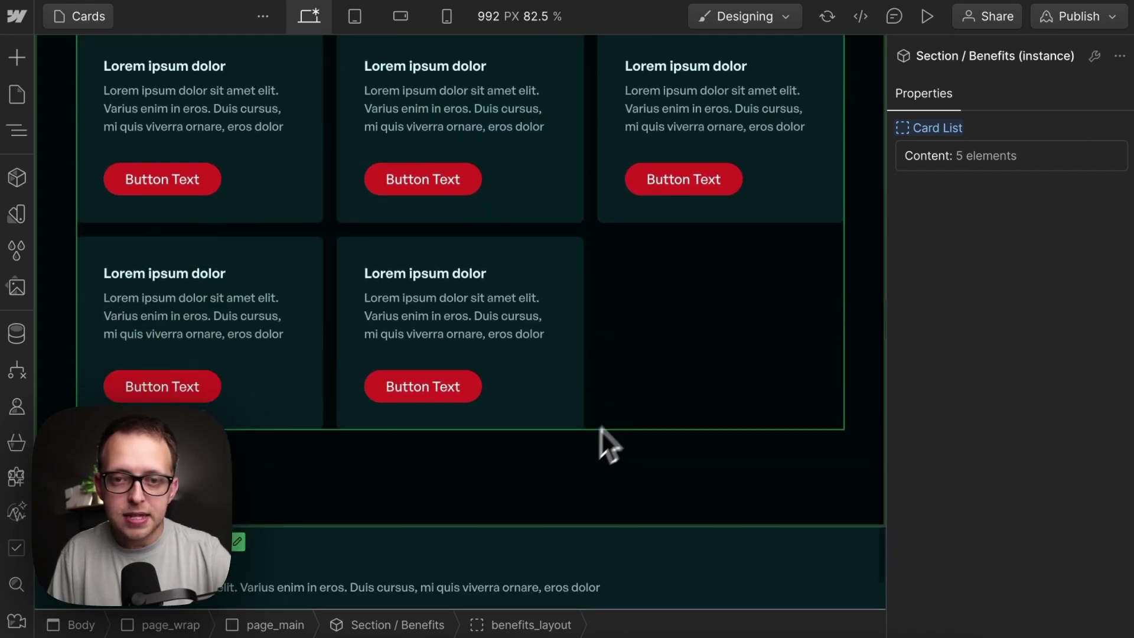
scroll(600, 428, up, 2)
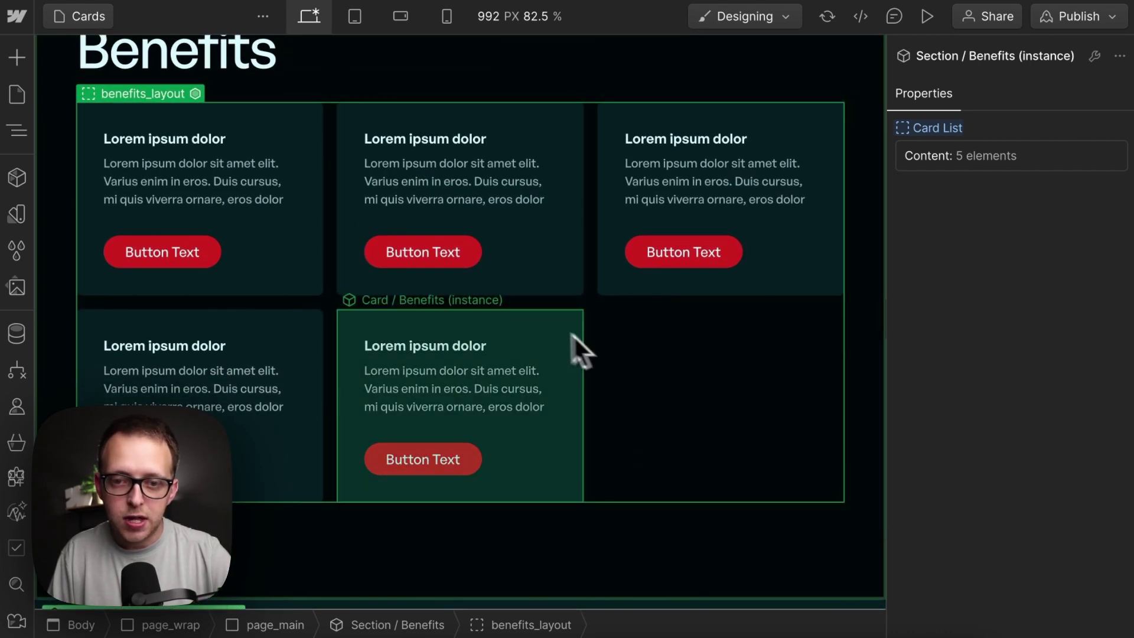
Delete 'dolor' from the fifth benefit card's heading so it reads 'Lorem ipsum'
click(532, 331)
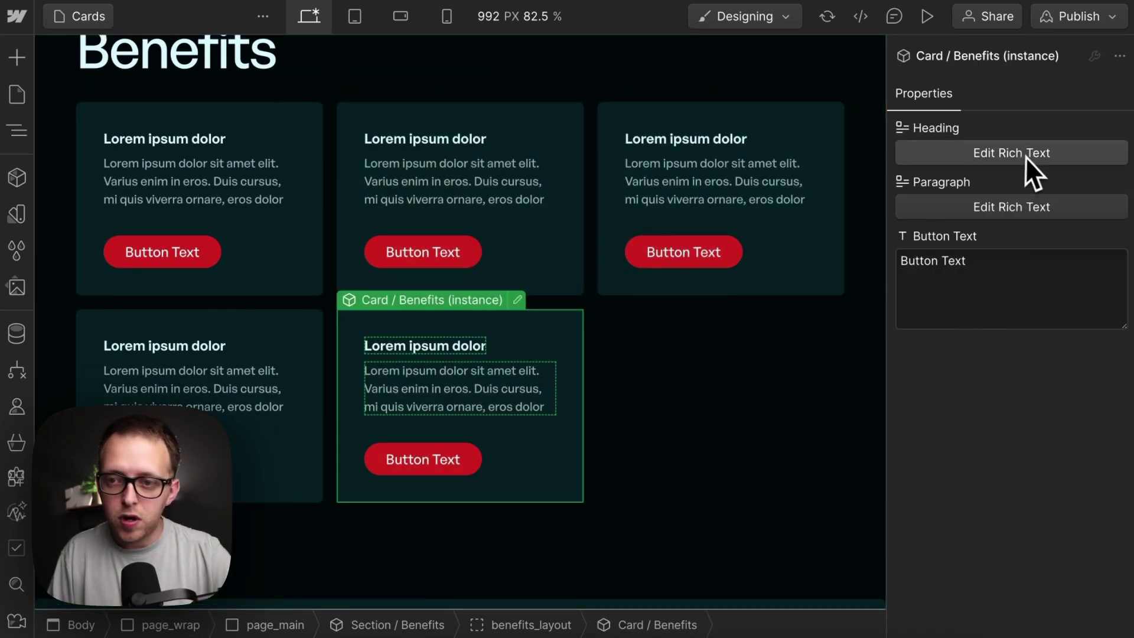
click(1007, 155)
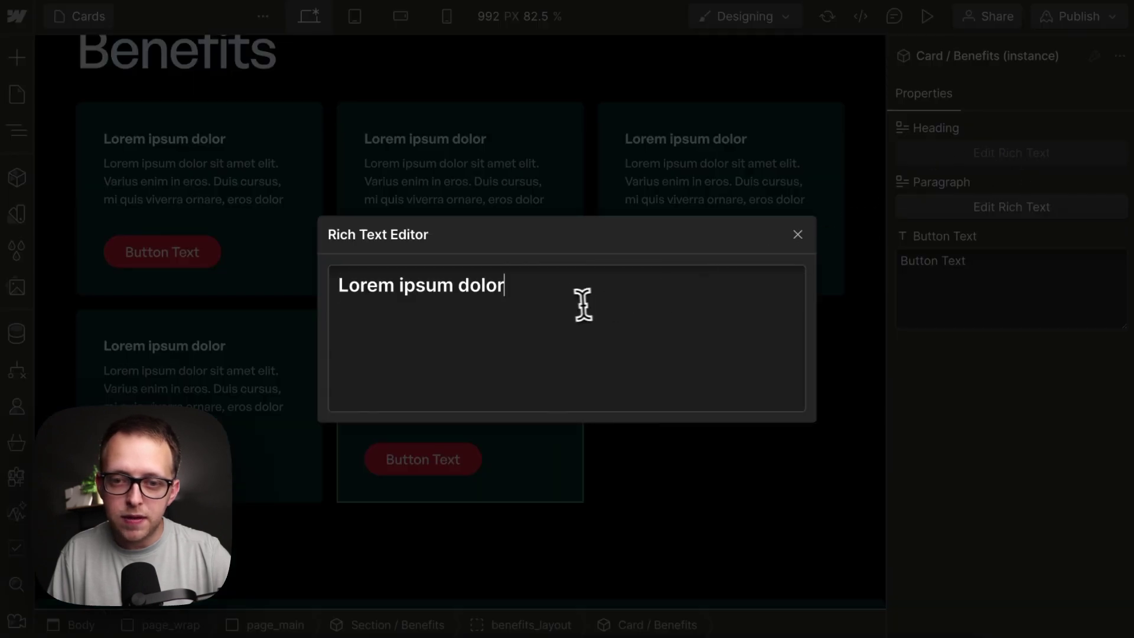
drag(583, 304, 452, 284)
key(BackSpace)
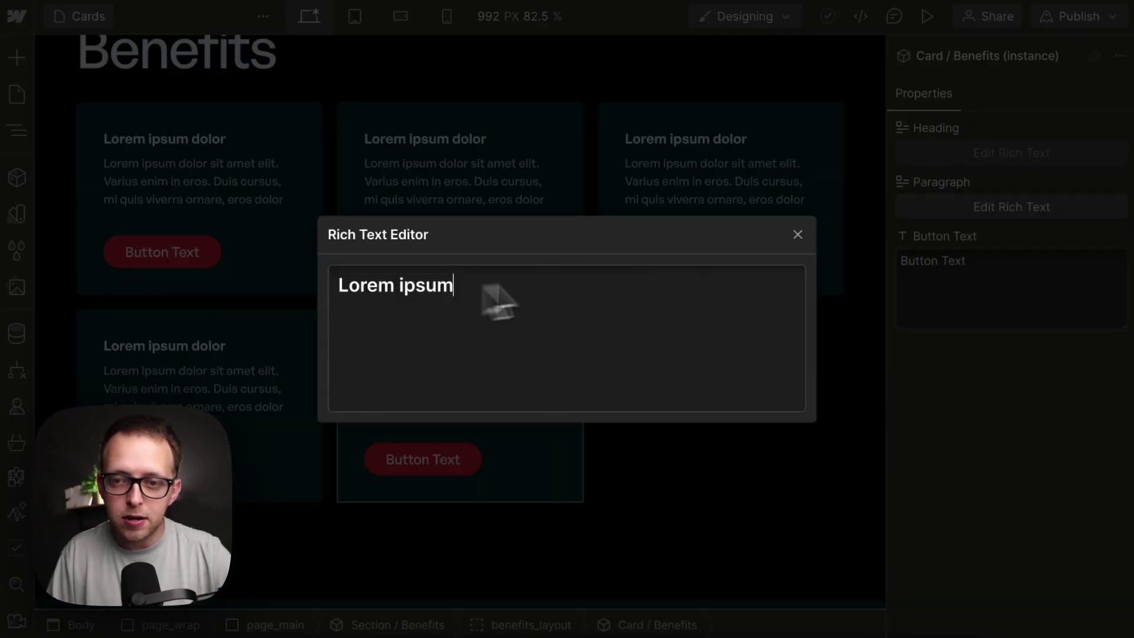
click(798, 235)
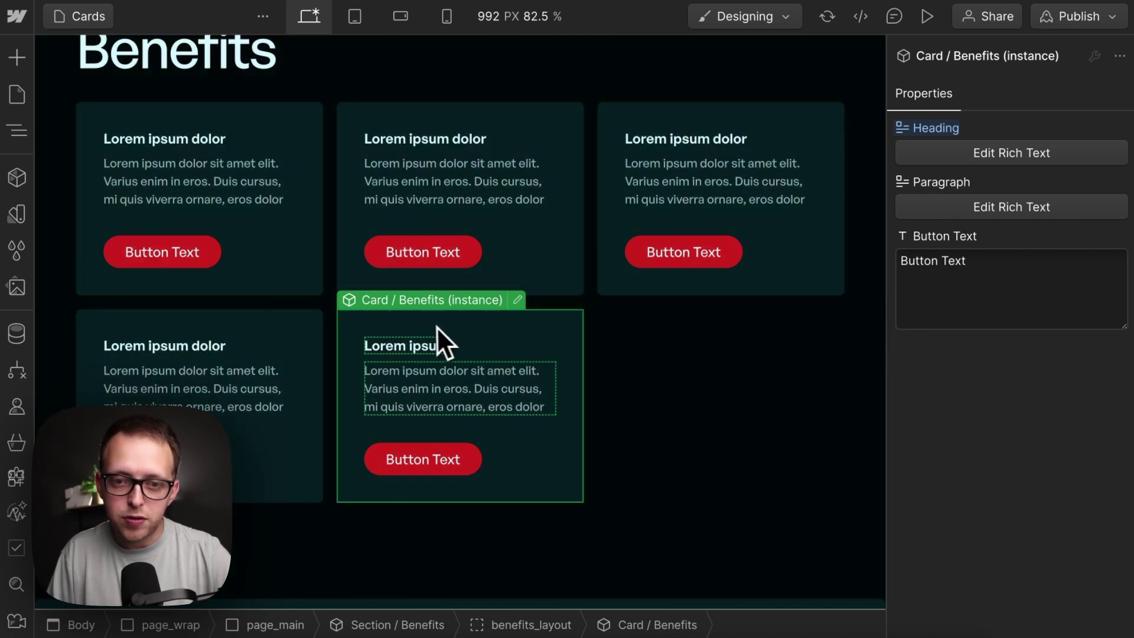
Open the Card / Benefits component for editing, then leave it again
double_click(432, 326)
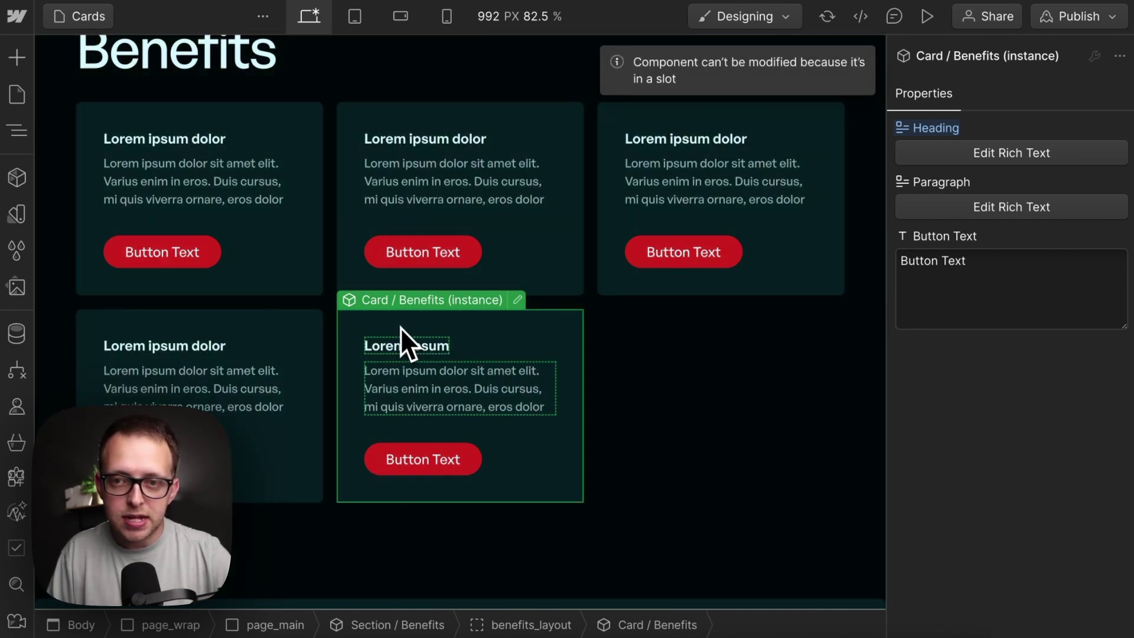
scroll(455, 330, down, 5)
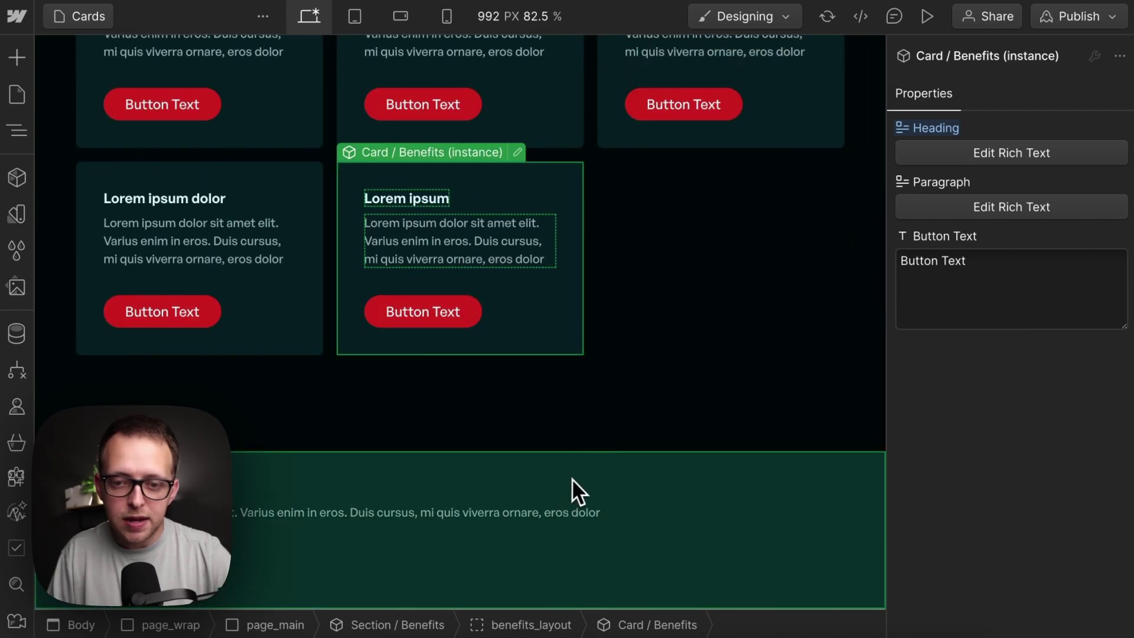
double_click(573, 480)
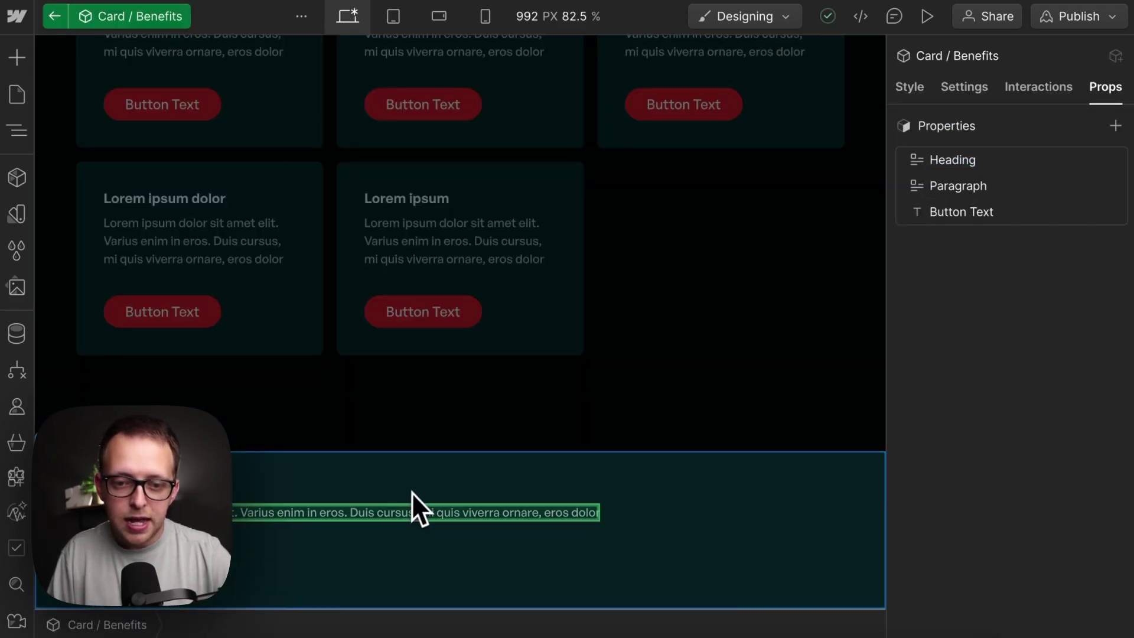
key(Escape)
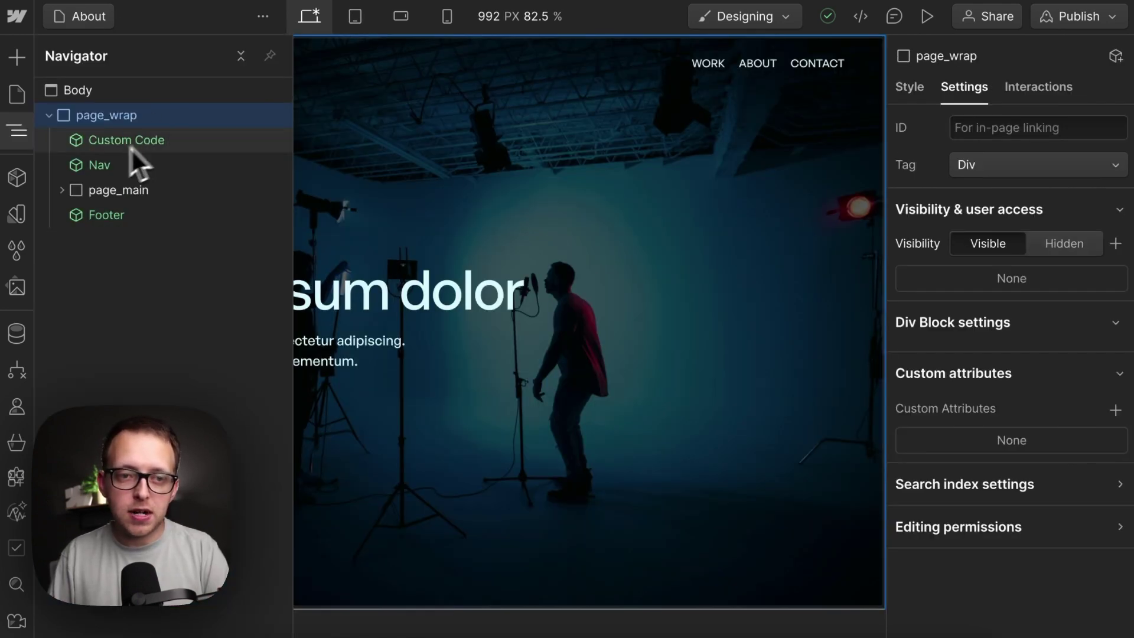
Expand page_main on the About page and move Section / Split higher
click(132, 197)
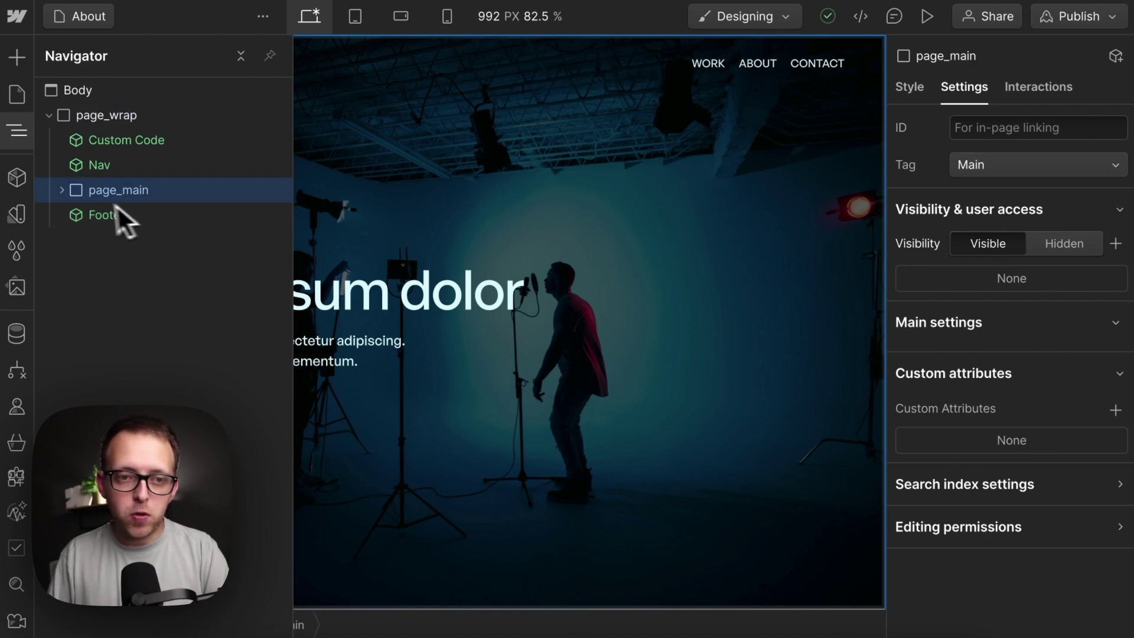
click(61, 191)
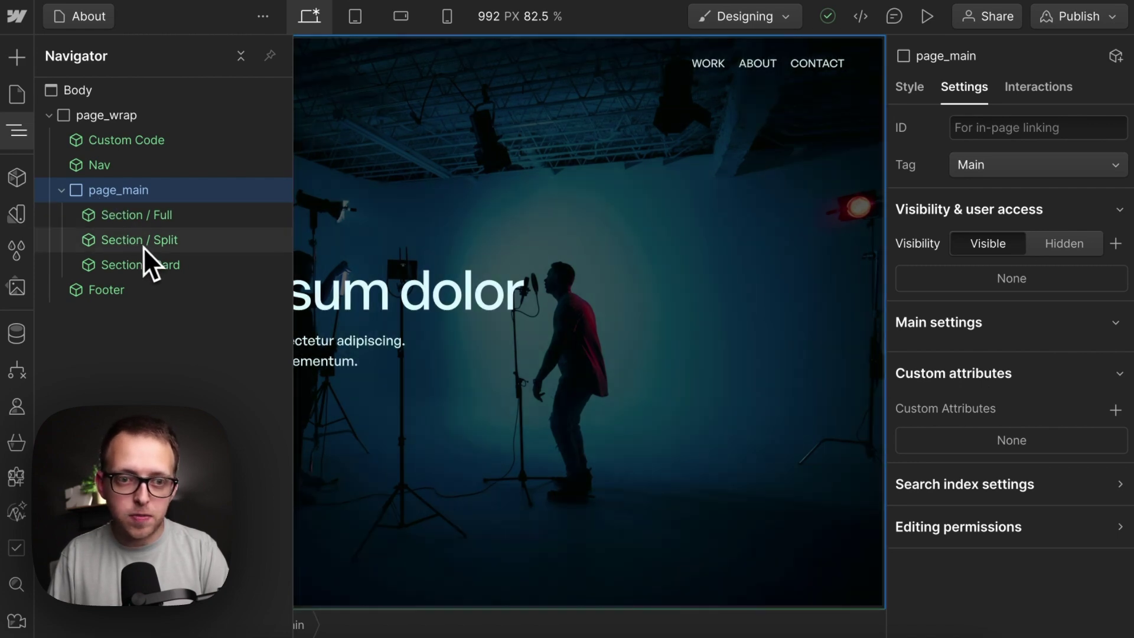
click(136, 244)
mouse_move(131, 228)
mouse_down()
mouse_move(125, 180)
mouse_move(133, 240)
mouse_up()
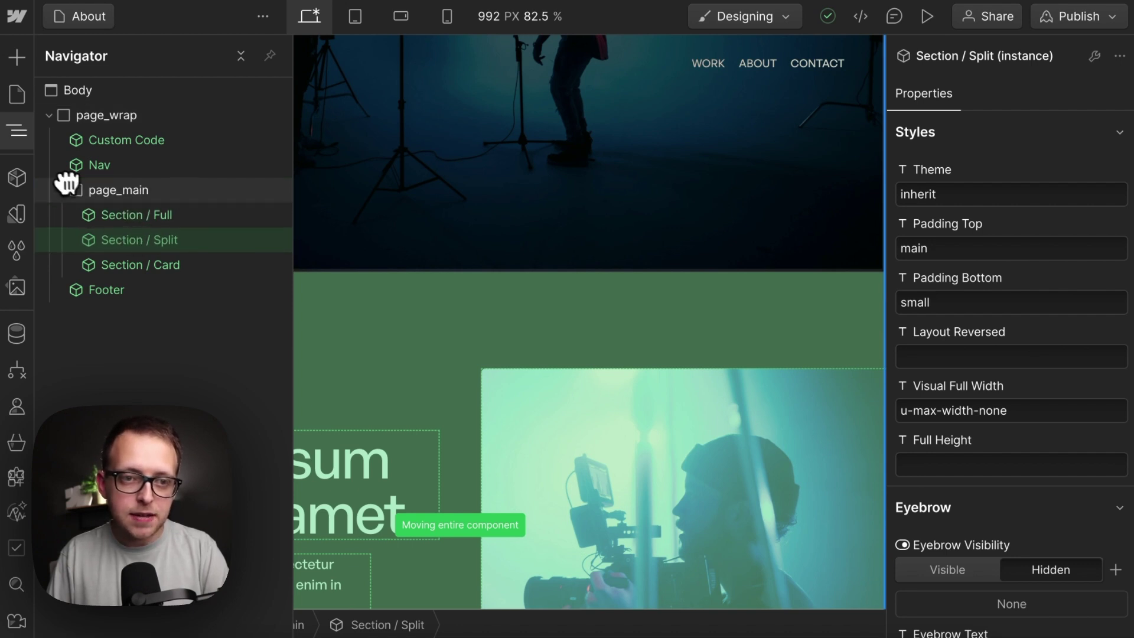
Move transition_wrap up between Custom Code and Nav in page_wrap
drag(66, 183, 62, 195)
click(61, 190)
click(126, 118)
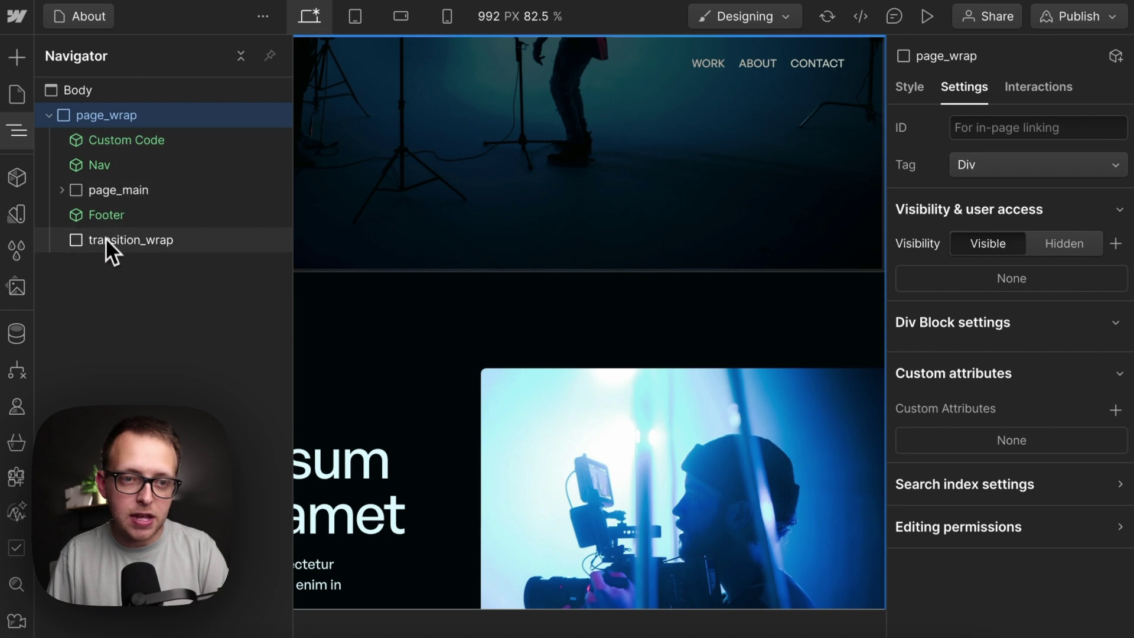
drag(105, 237, 115, 158)
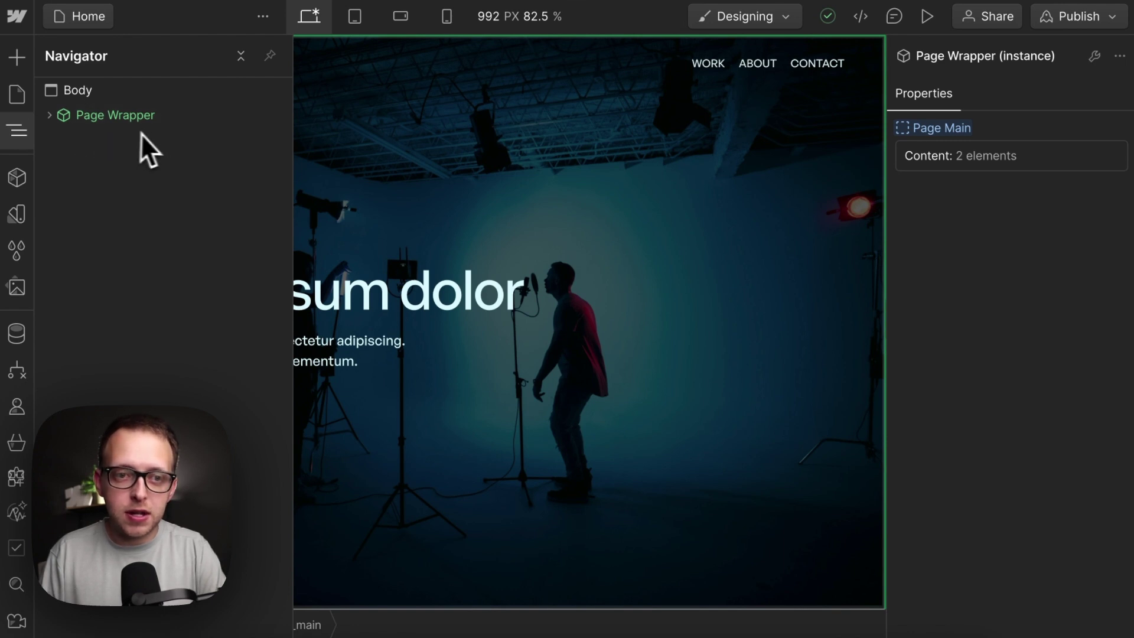
Open the Page Wrapper component and review its Custom Code, Nav, Footer and page_main elements
double_click(155, 123)
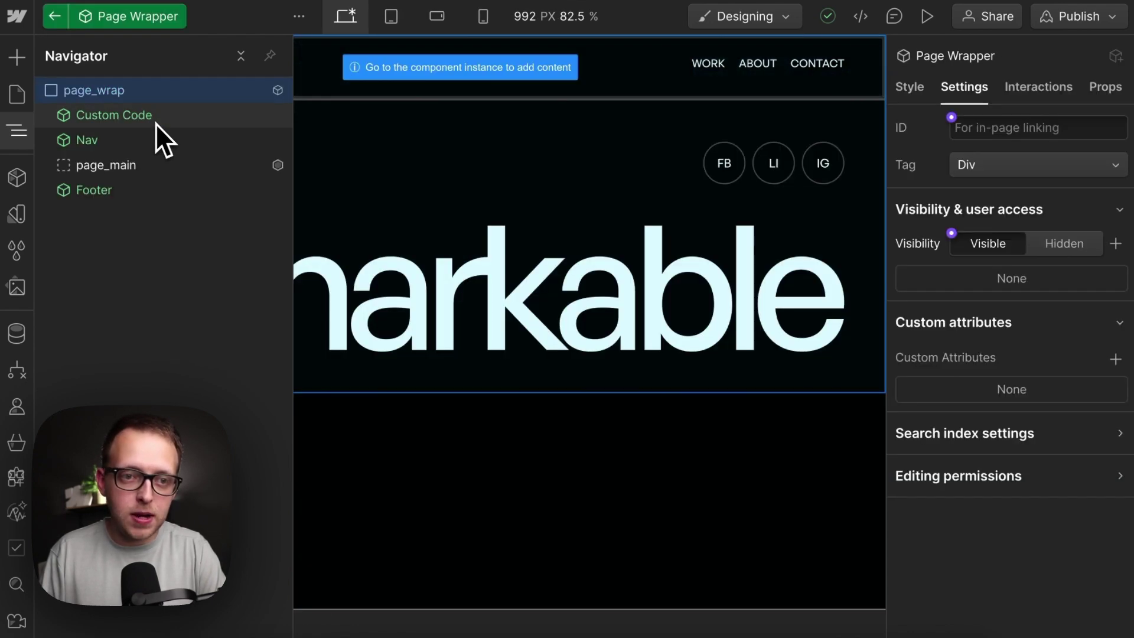
click(138, 123)
click(122, 139)
click(109, 196)
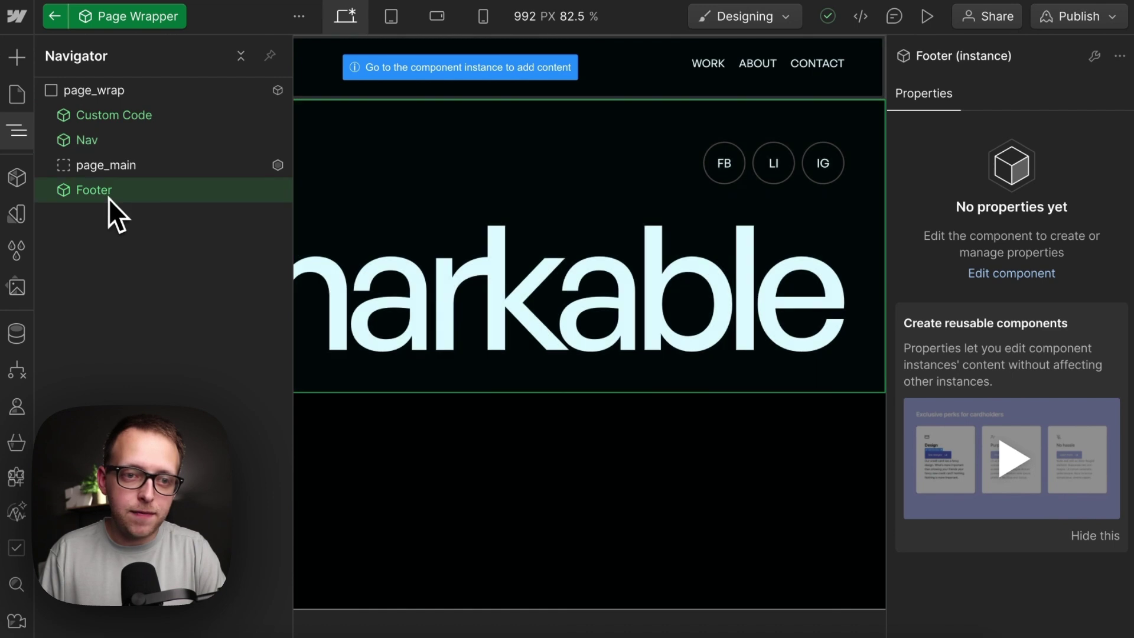
click(97, 172)
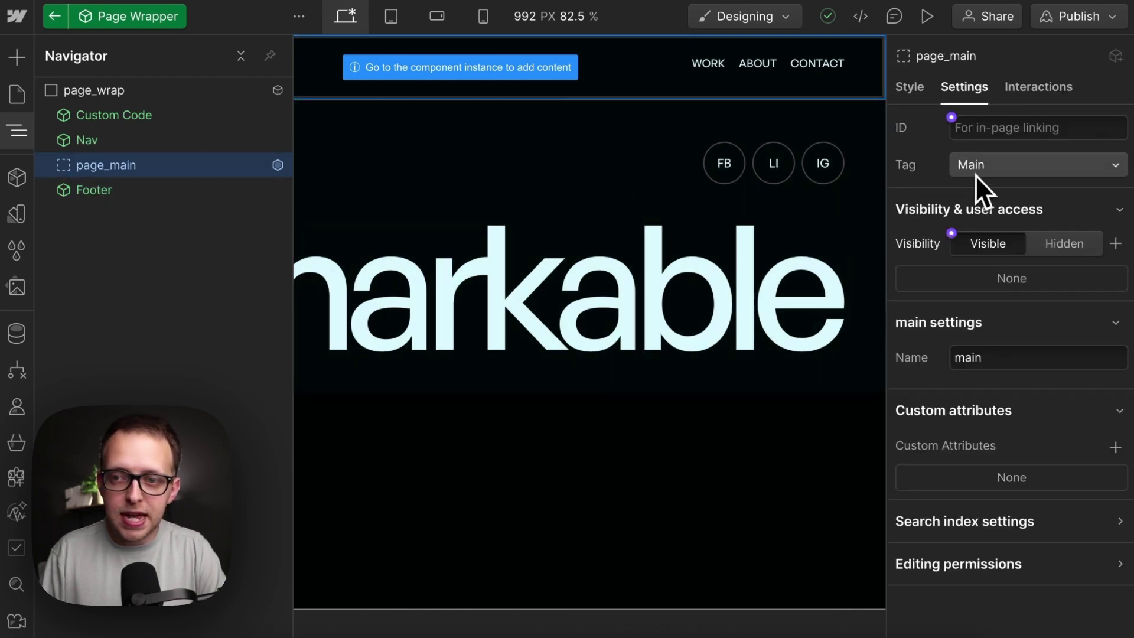
Paste transition_wrap directly below Custom Code inside the Page Wrapper
click(124, 122)
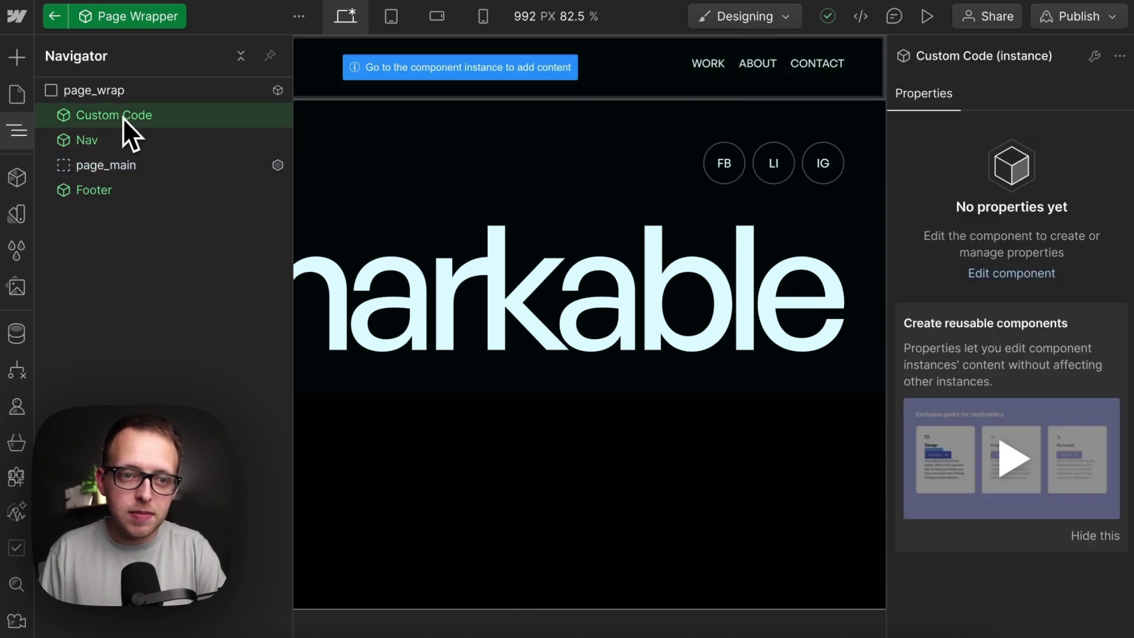
key(ctrl+v)
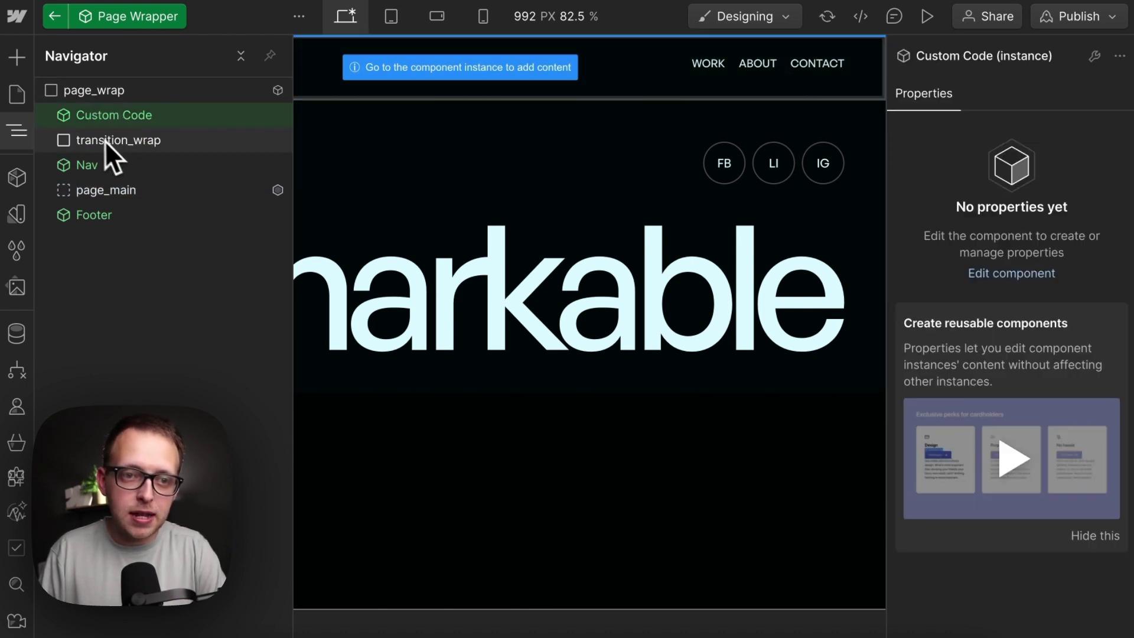
click(119, 145)
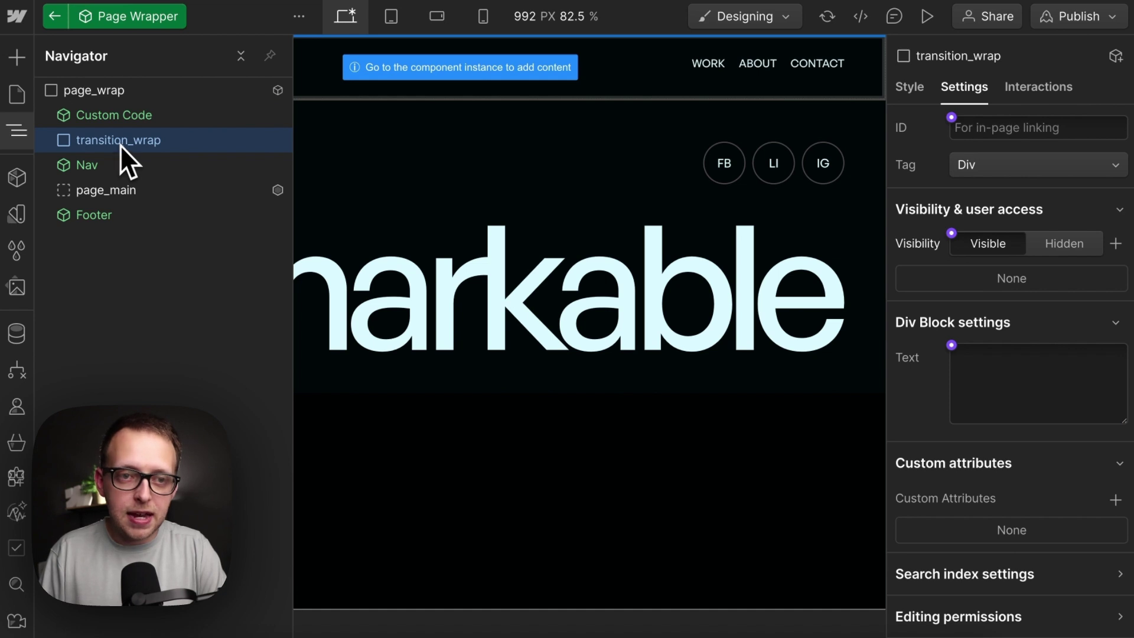
click(89, 93)
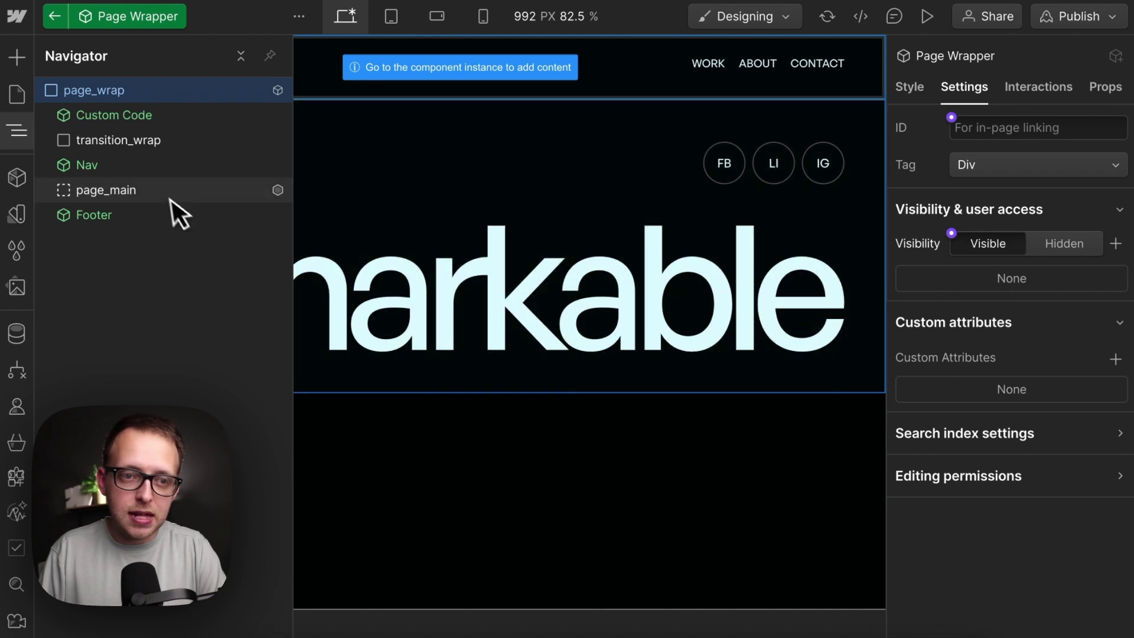
click(160, 190)
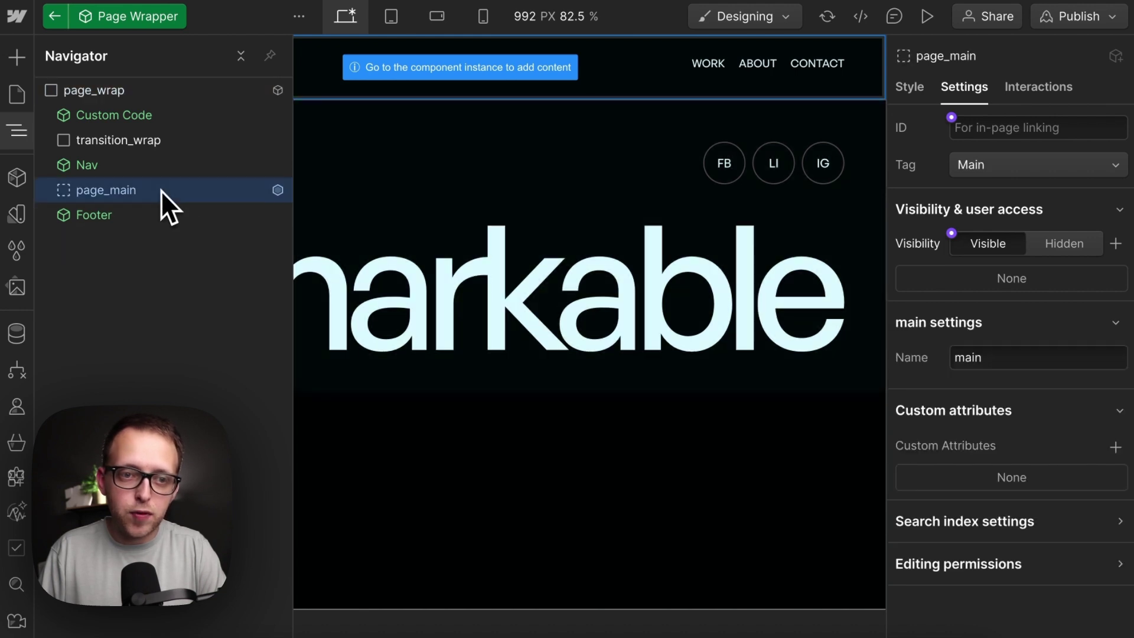
click(109, 94)
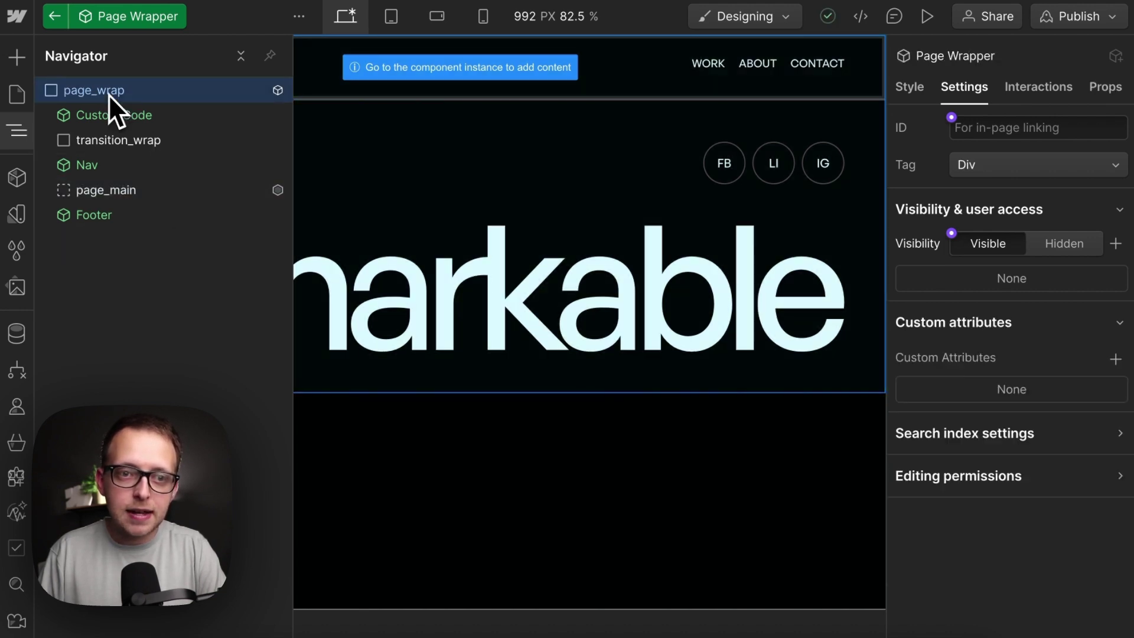
Return to the Home page, expand page_main and try moving Section / Full under Page Wrapper
click(57, 23)
click(61, 141)
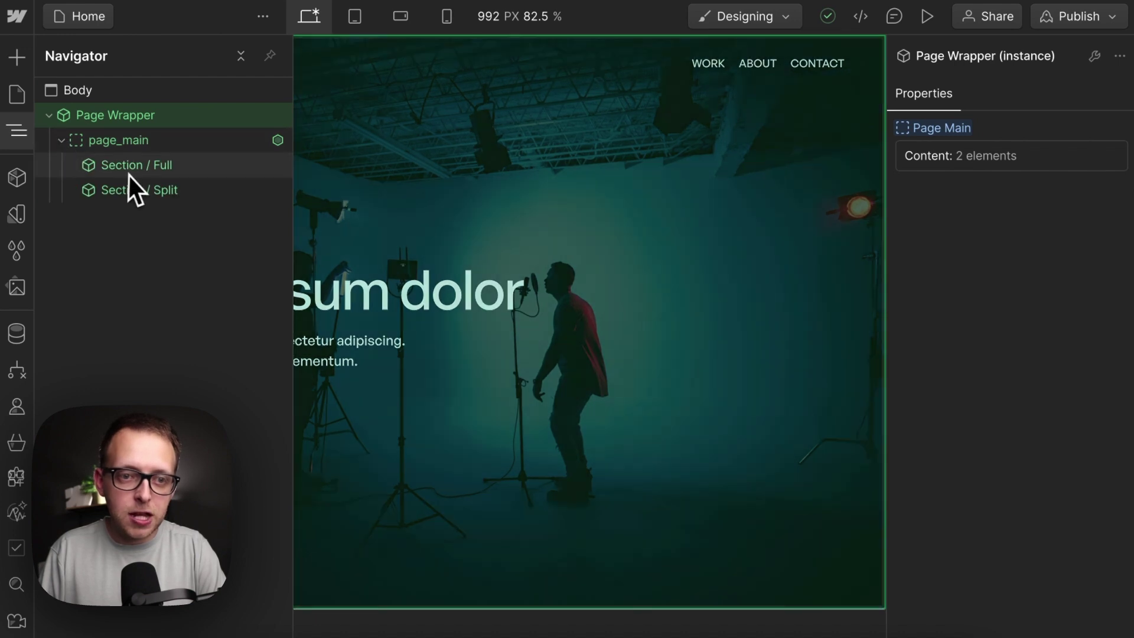
click(130, 174)
mouse_move(125, 170)
mouse_down()
mouse_move(129, 126)
mouse_move(115, 139)
mouse_move(134, 165)
mouse_up()
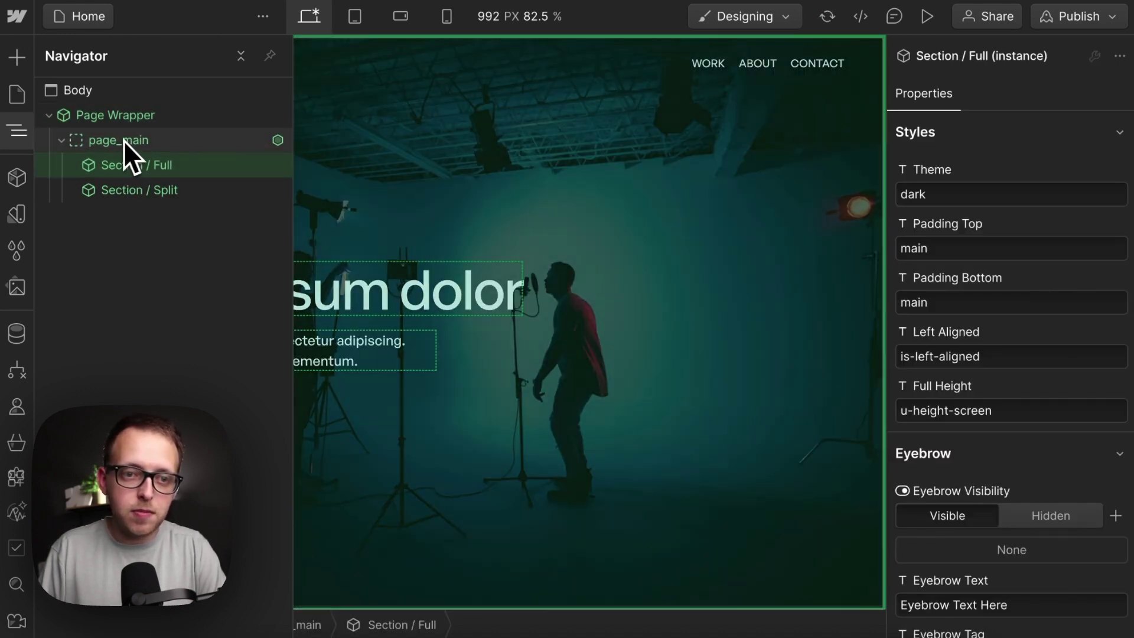
Insert Section / Card into the page_main slot via a 'sec' search
click(123, 140)
key(ctrl+e)
text(sec)
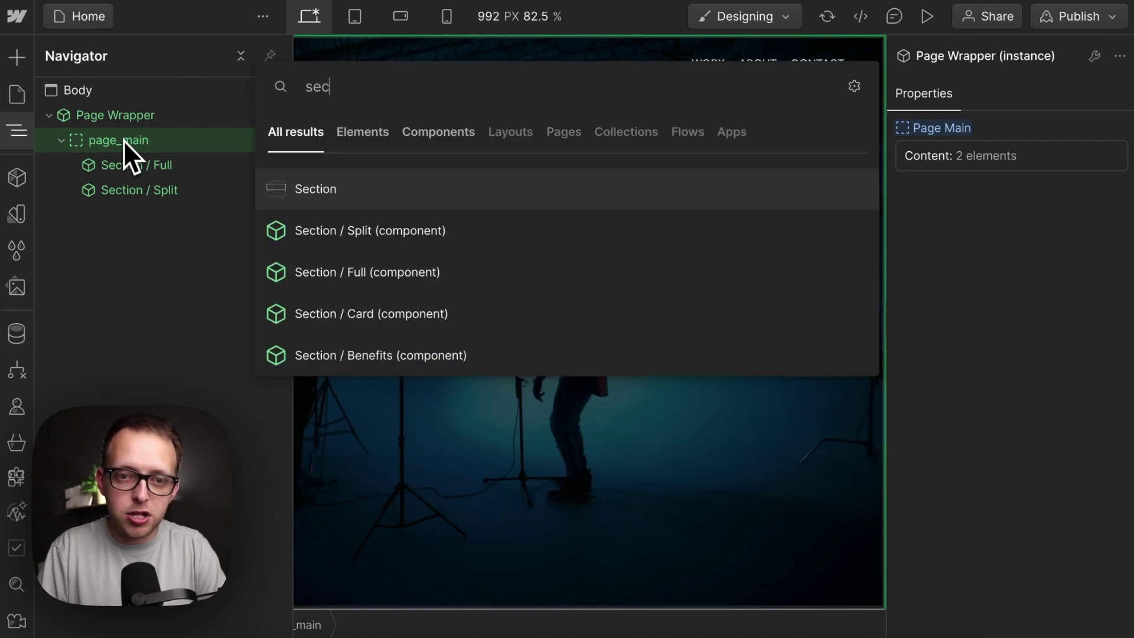
key(Return)
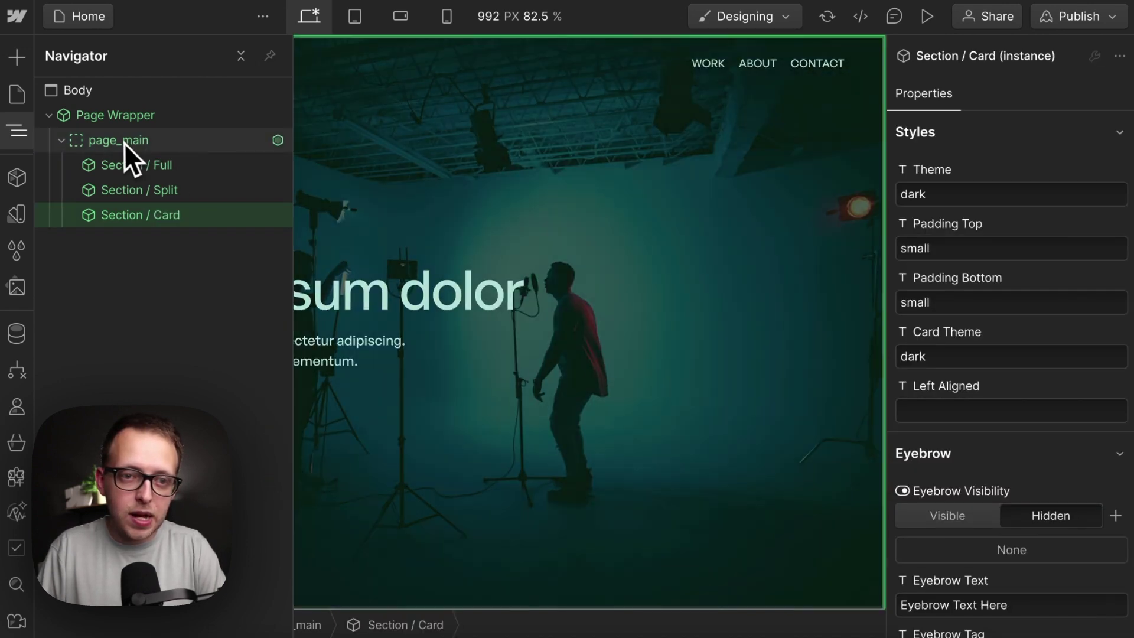
Insert Section / Benefits into page_main after Section / Card
click(232, 147)
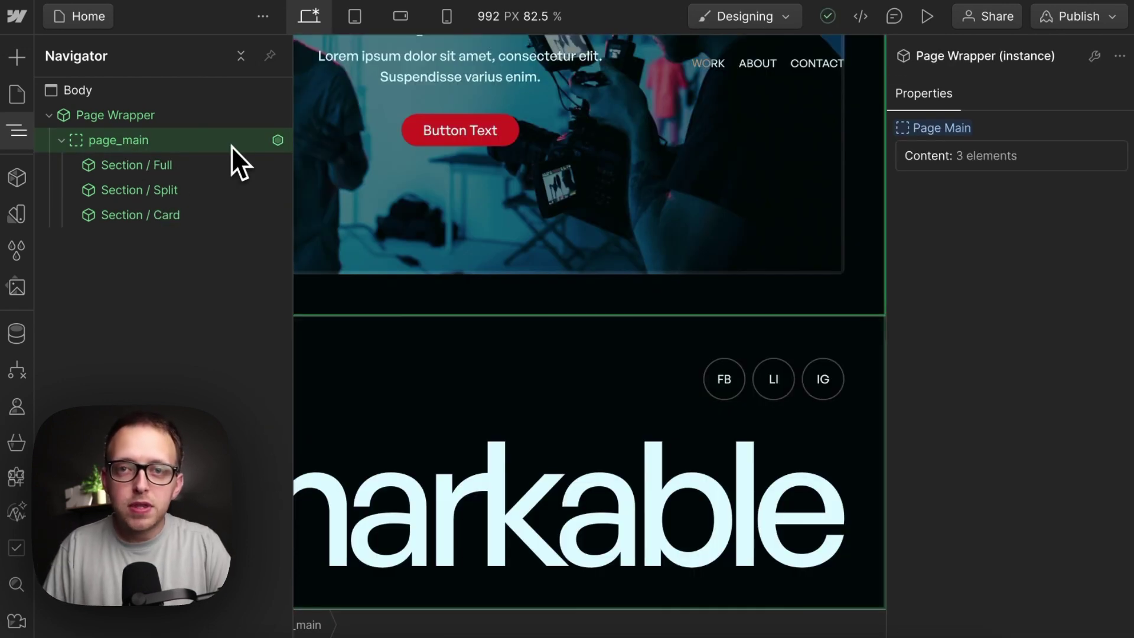
key(ctrl+e)
text(sec)
key(Down)
key(Down)
key(Down)
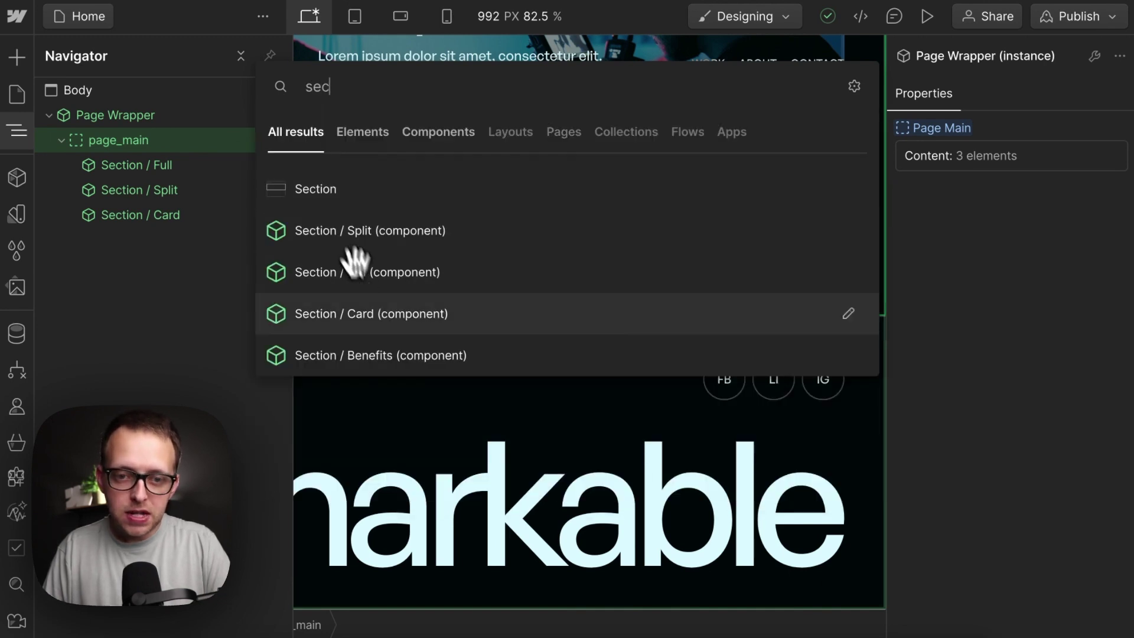
click(348, 353)
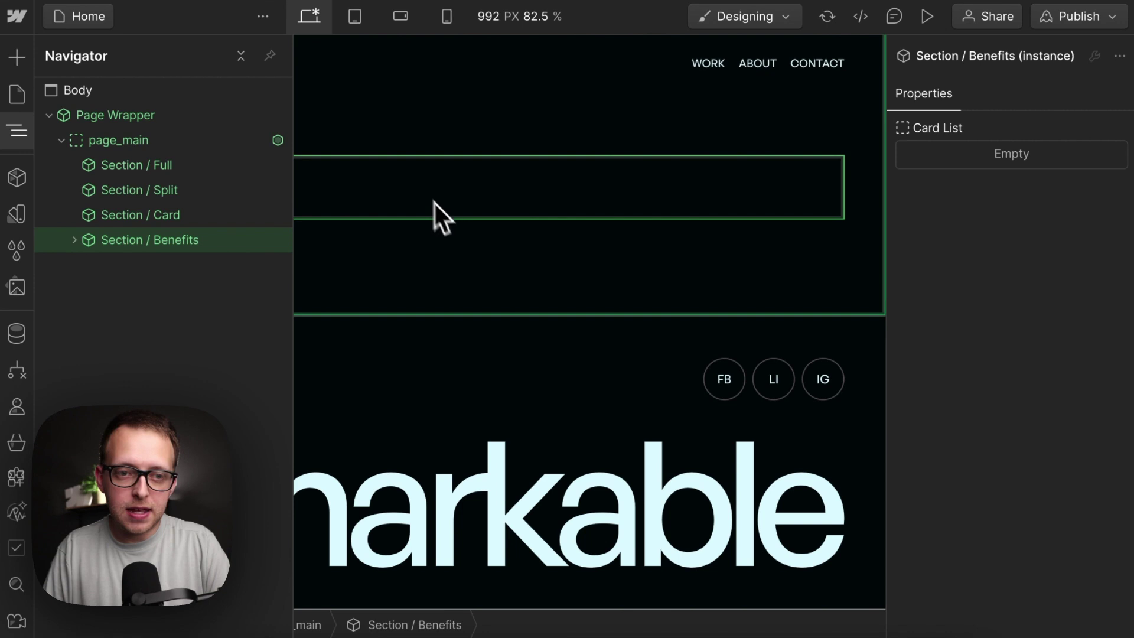
With the empty benefits_layout slot selected, search 'card' to list Card / Benefits
click(432, 213)
click(412, 192)
key(ctrl+e)
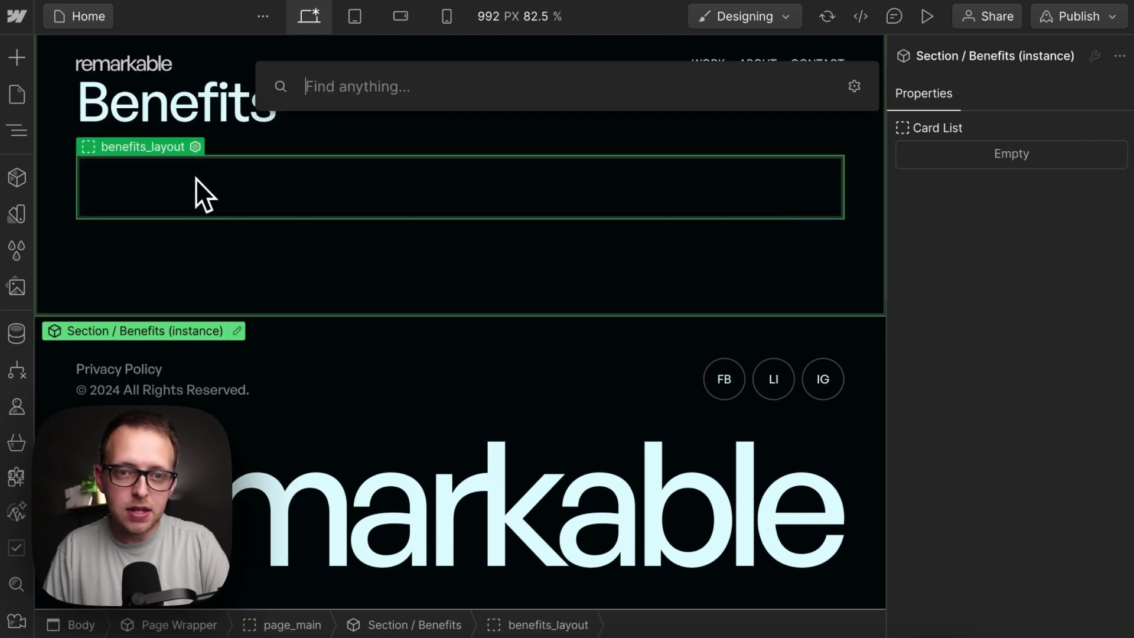
text(card)
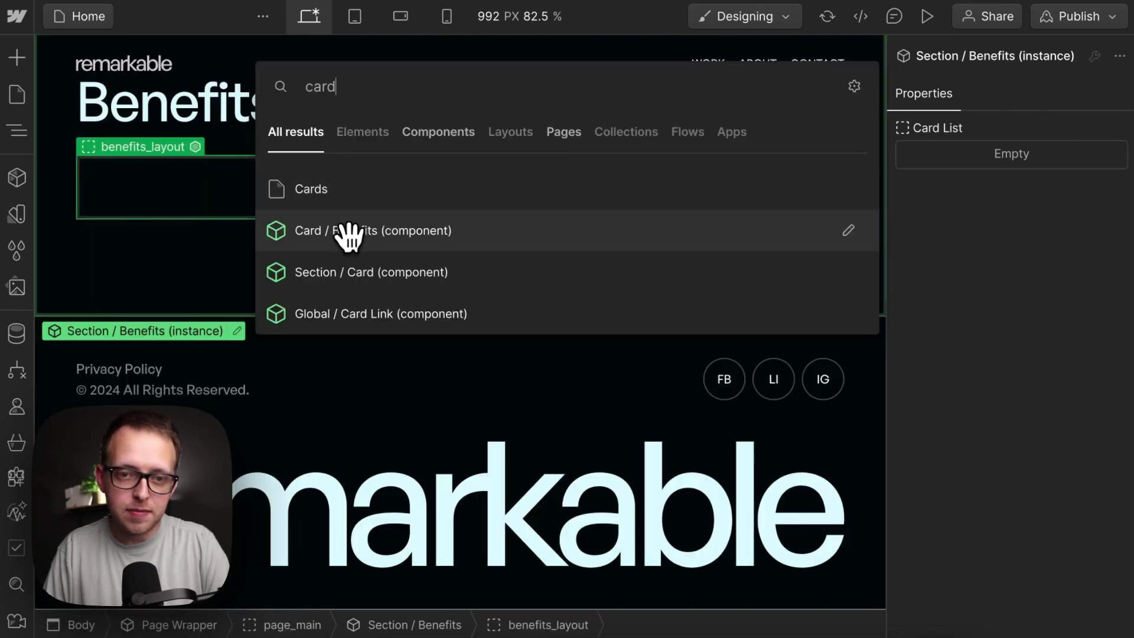